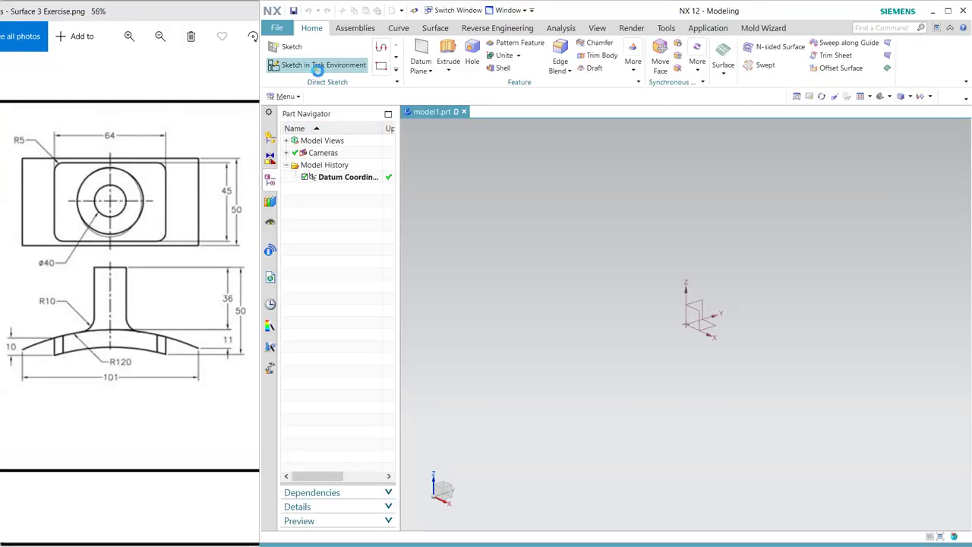
Step: Start a new sketch in its own task environment from the Home tab
left_click(318, 67)
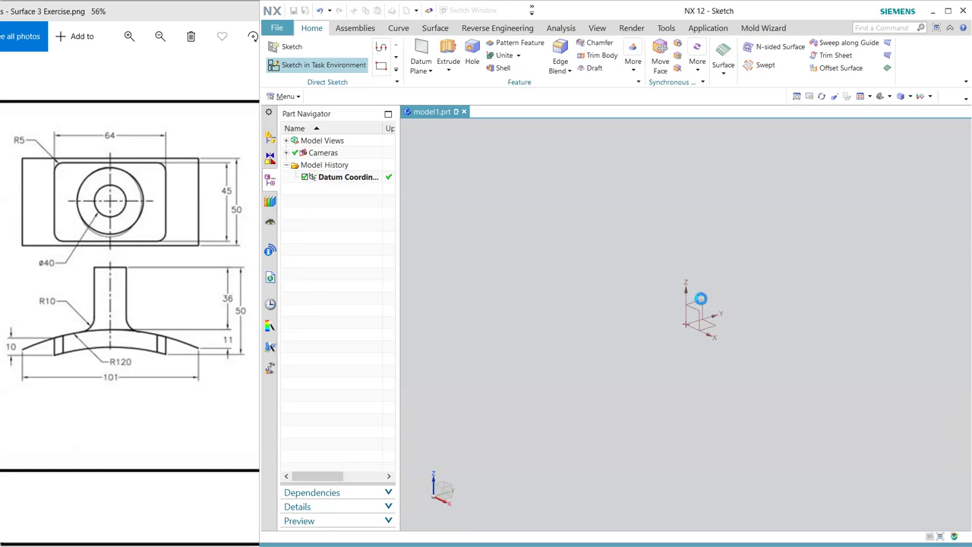
Step: Place the sketch on the YZ datum plane with a horizontal reference direction
left_click(700, 304)
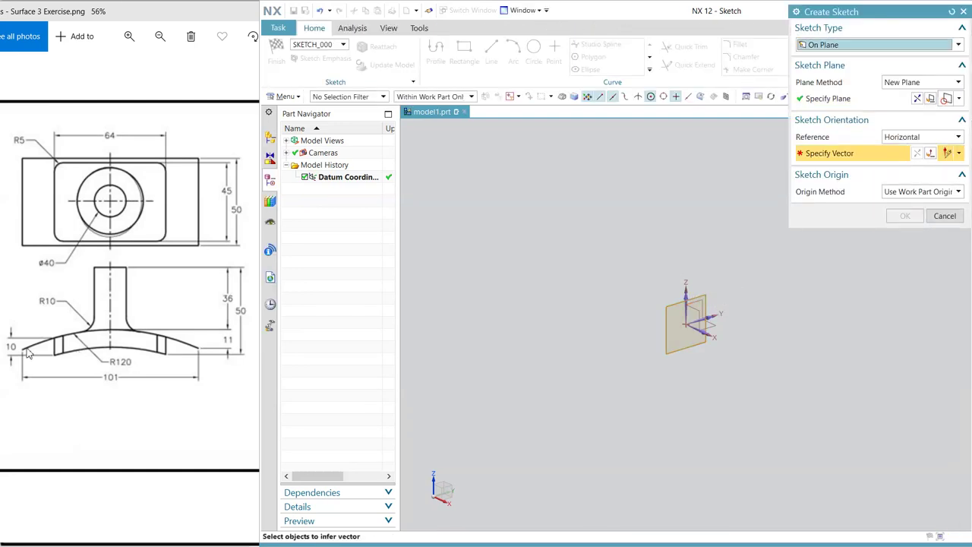
left_click(711, 310)
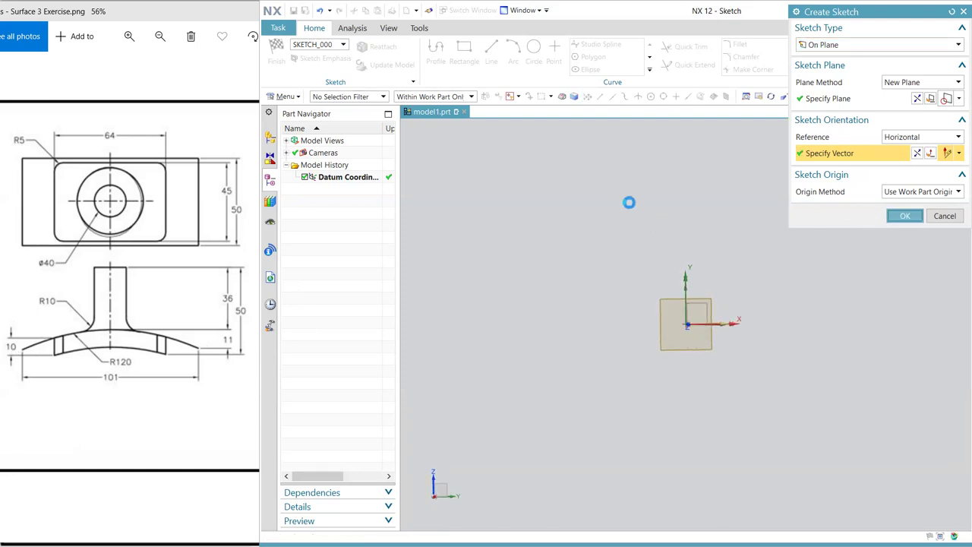
middle_click(630, 202)
Step: Draw a wide three-point arc spanning both sides of the origin
left_click(509, 60)
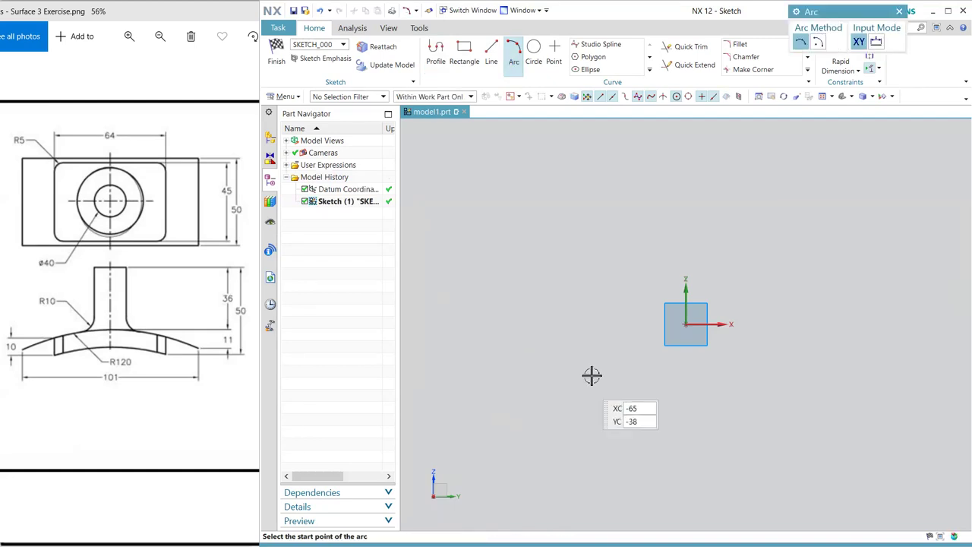
left_click(546, 327)
left_click(827, 326)
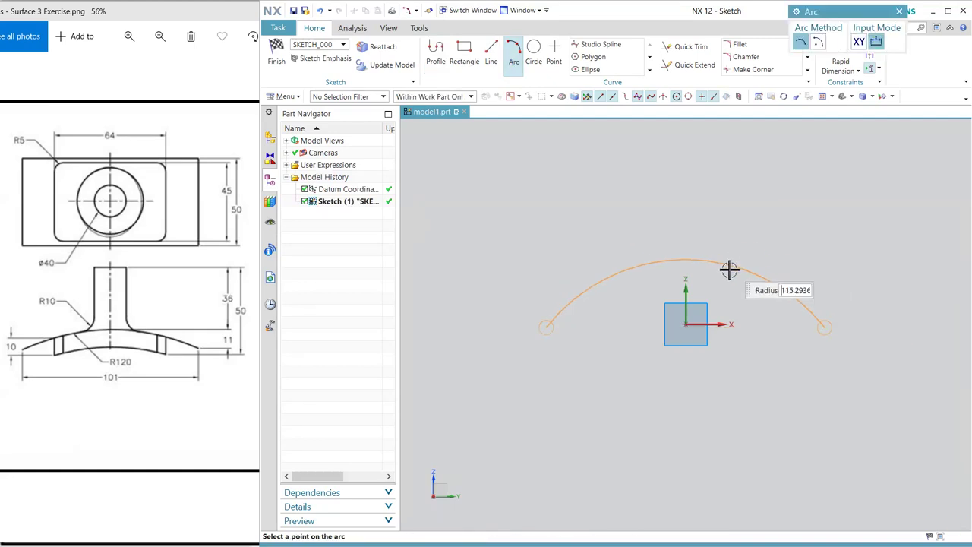
left_click(728, 275)
key("Escape")
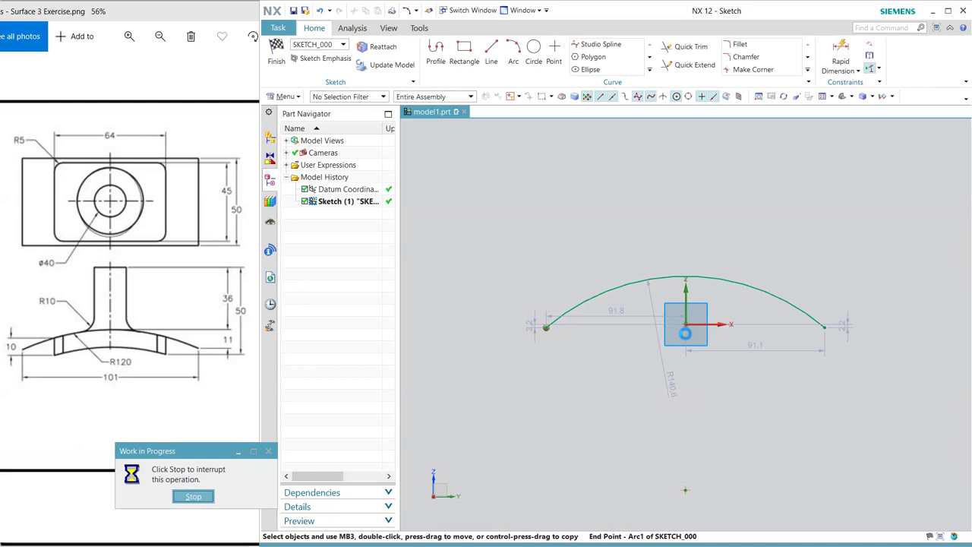
Step: Constrain both arc endpoints onto the horizontal sketch axis with Point on Curve
left_click(553, 334)
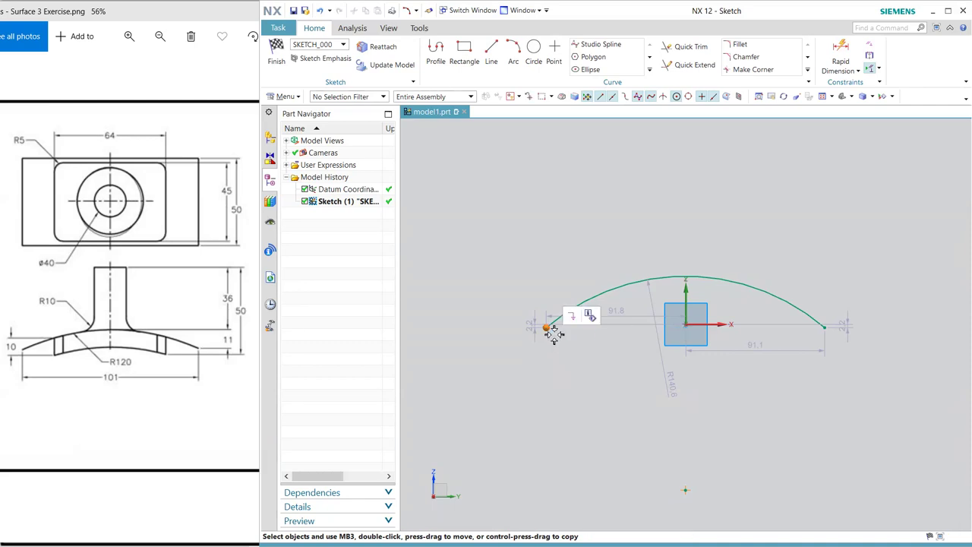
left_click(686, 325)
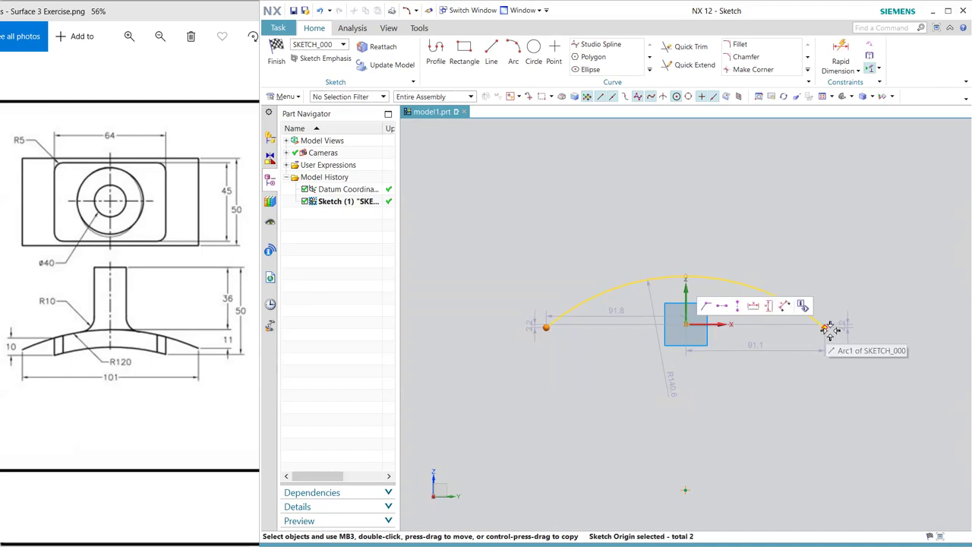
left_click(826, 327)
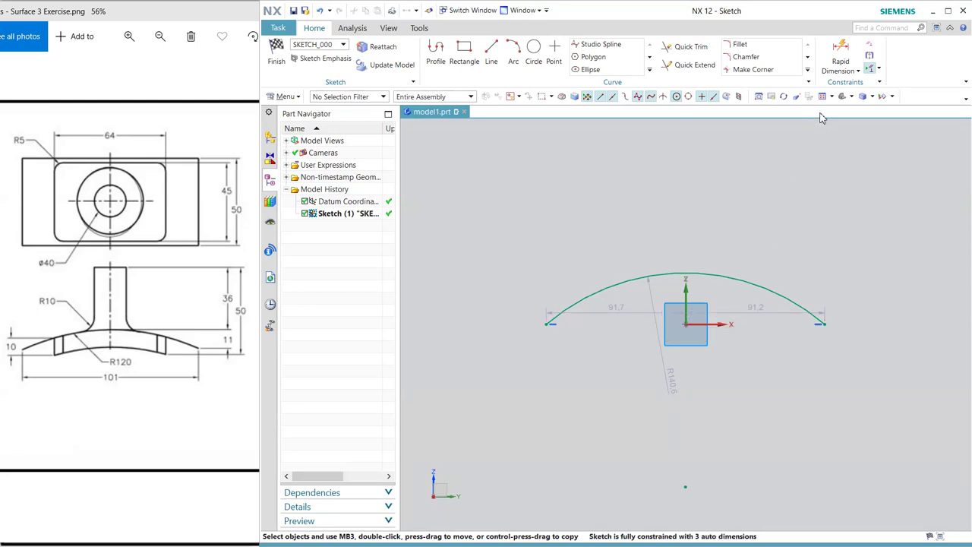
left_click(843, 52)
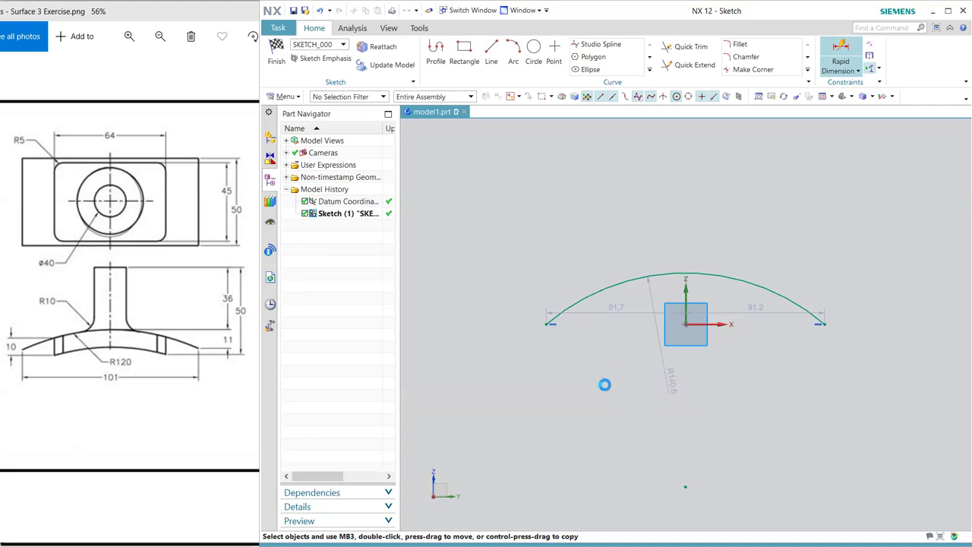
Step: Dimension the arc's endpoint-to-endpoint span as 101 mm
left_click(547, 327)
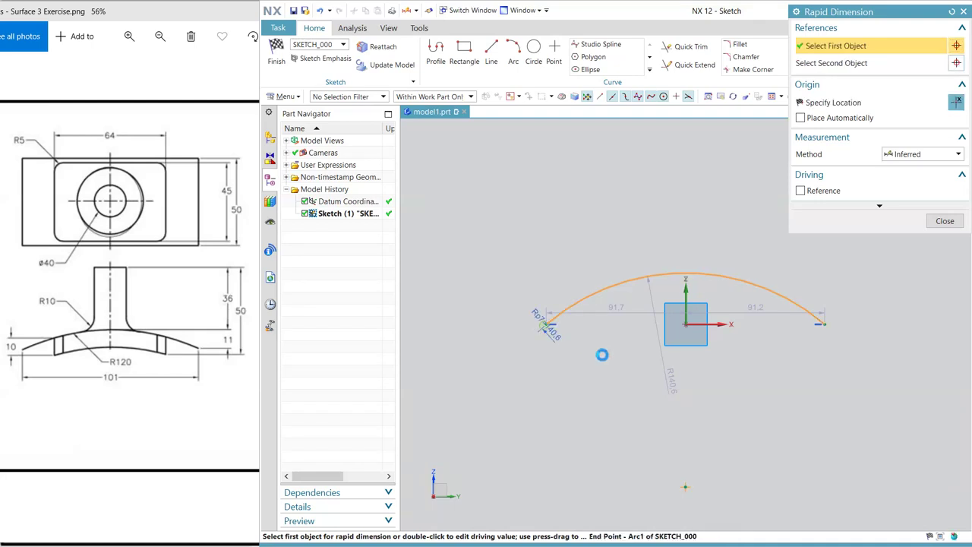
left_click(823, 324)
left_click(824, 347)
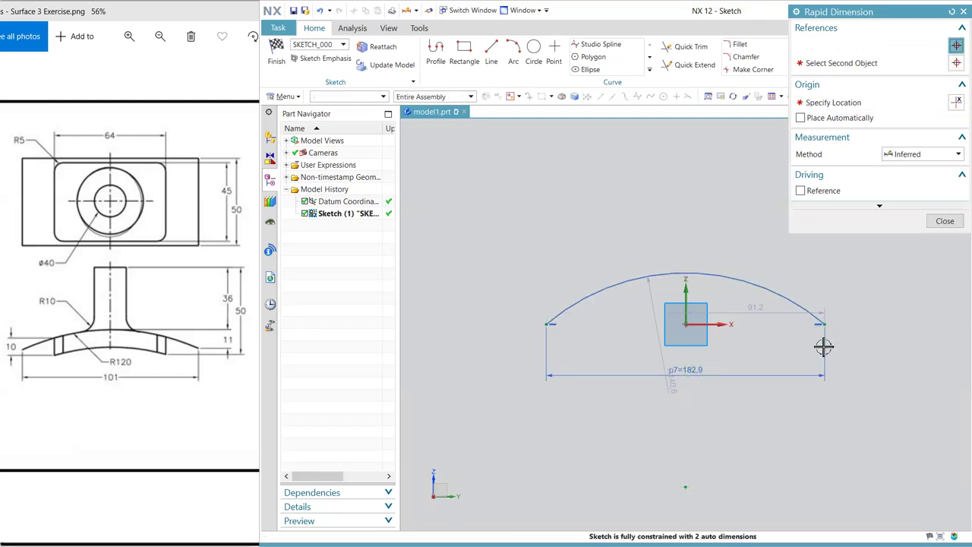
type("101")
key("Return")
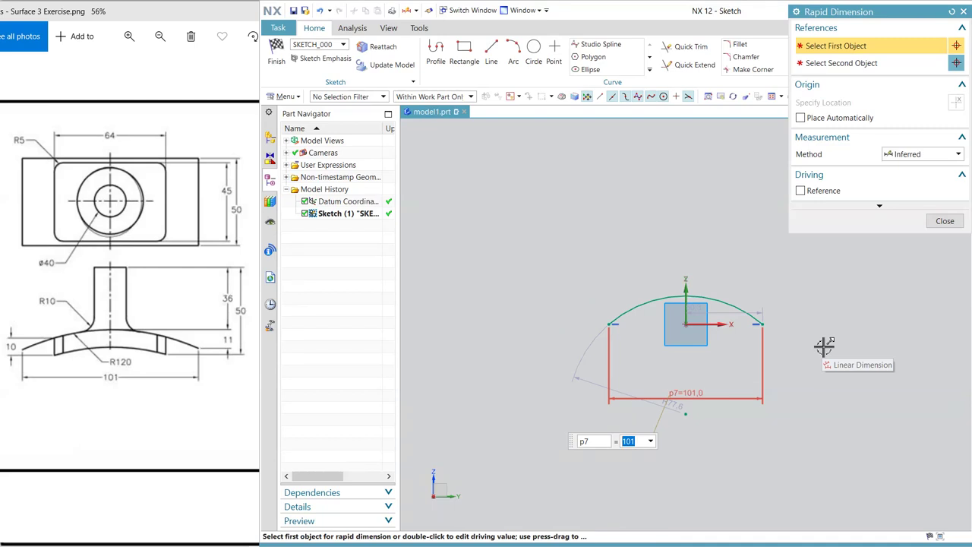
left_click(718, 299)
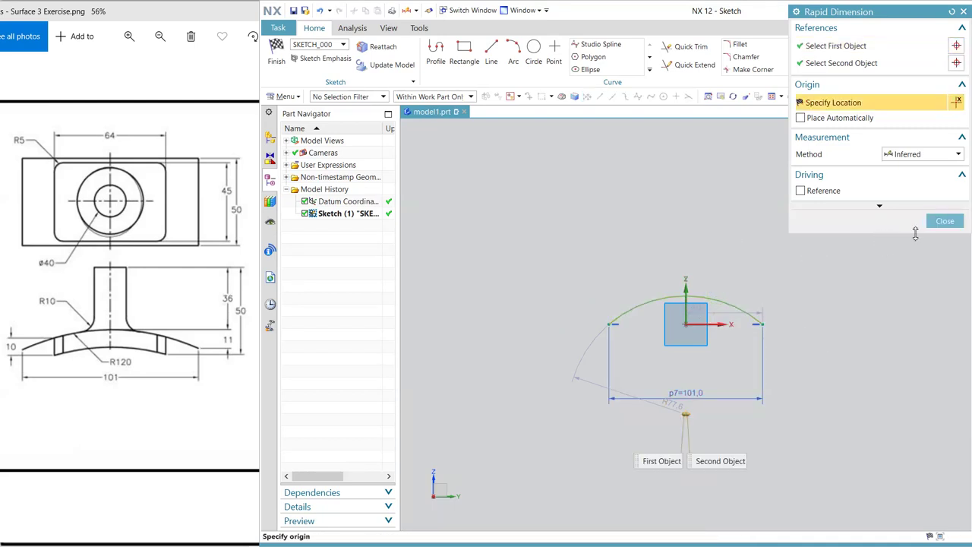
left_click(945, 221)
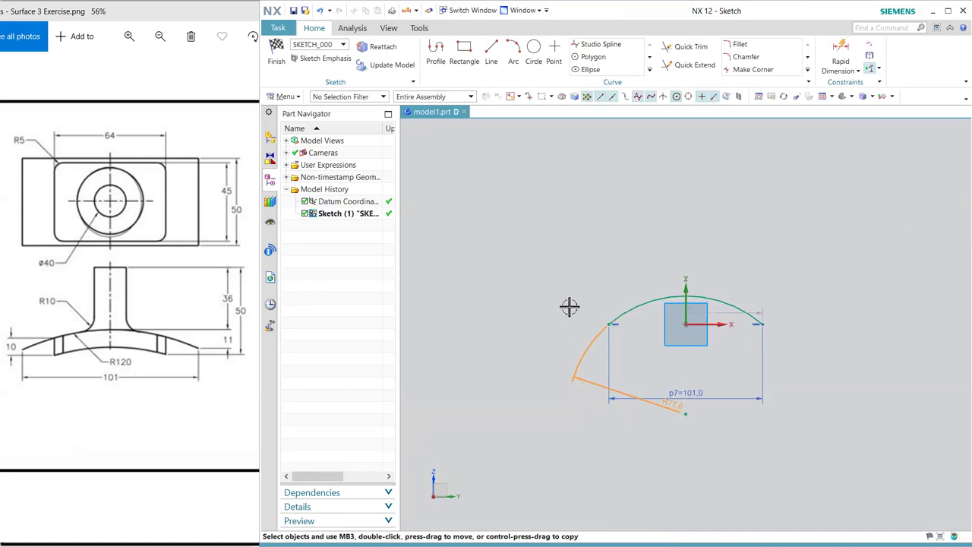
Step: Change the arc's radius dimension to 120 mm
double_click(674, 405)
type("120")
key("Return")
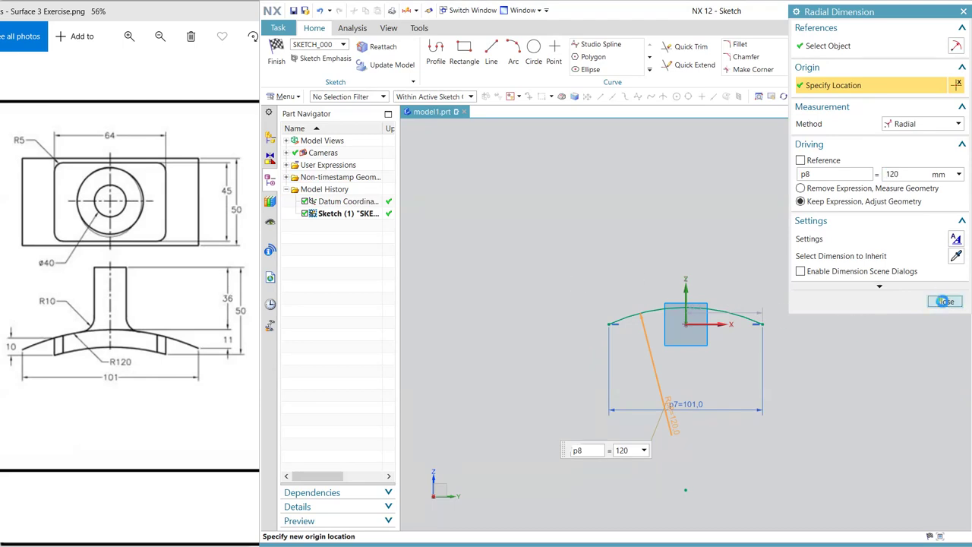
left_click(945, 301)
scroll(782, 326, "up", 2)
Step: Set the arc peak's horizontal offset to centre it on the origin, then finish the sketch
double_click(745, 302)
type("101/2")
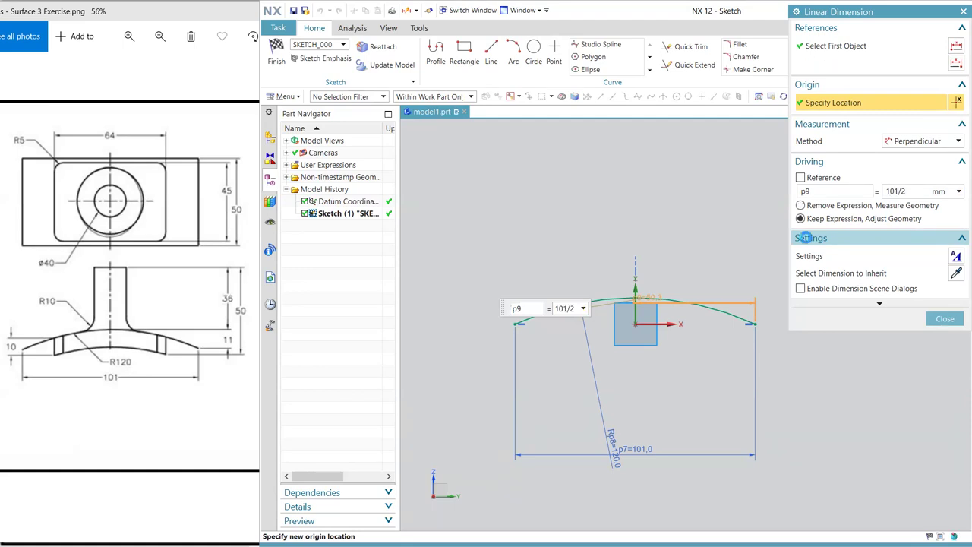
left_click(801, 218)
left_click(945, 318)
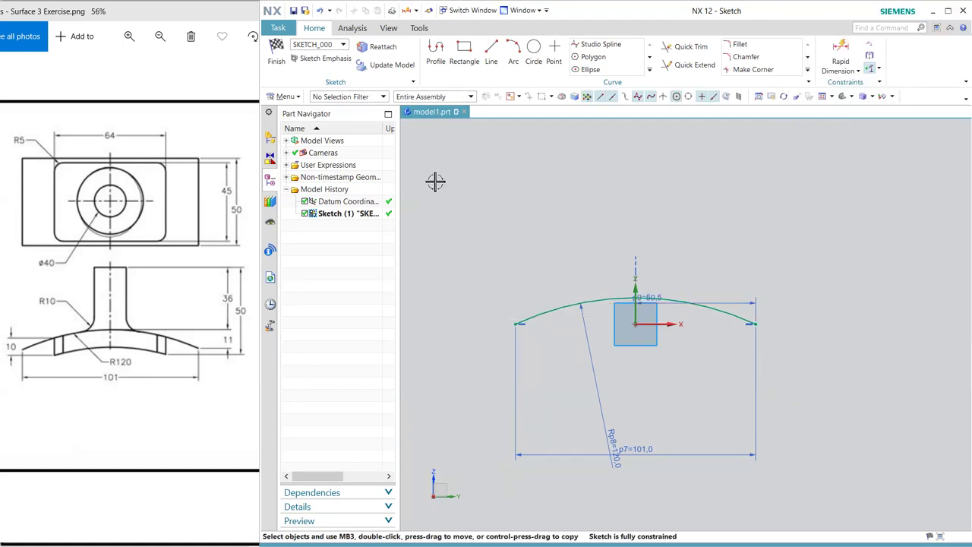
left_click(277, 53)
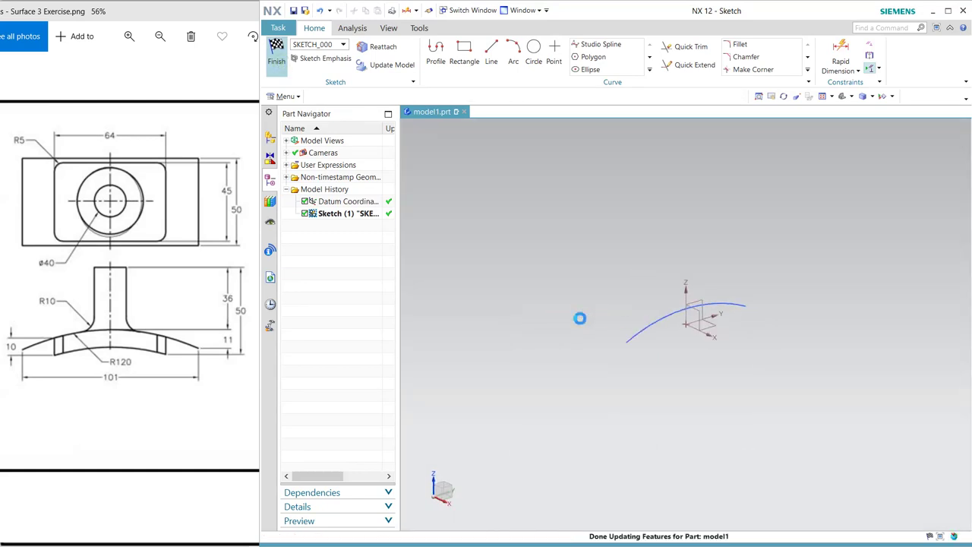
Step: Extrude the R120 arc with a 25 mm symmetric value into a curved sheet
left_click(449, 54)
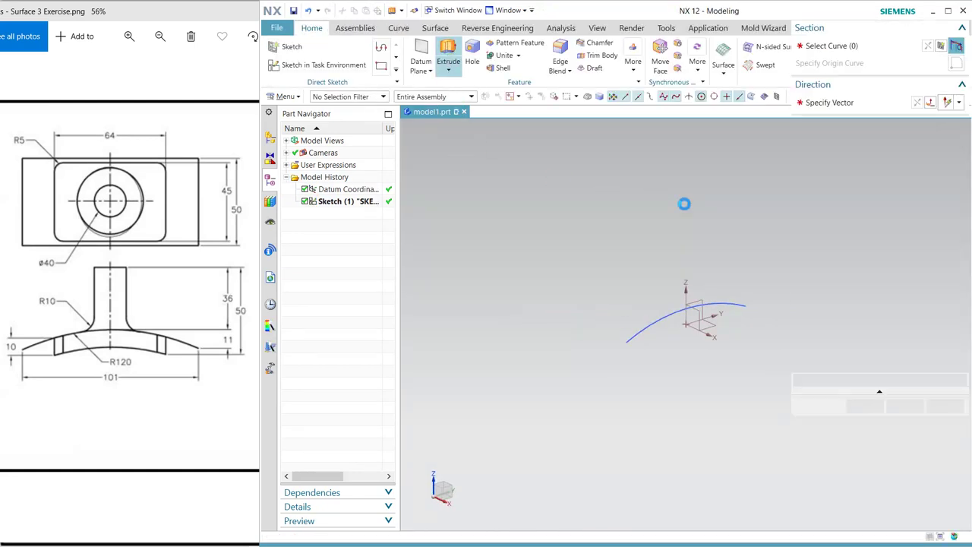
left_click(730, 309)
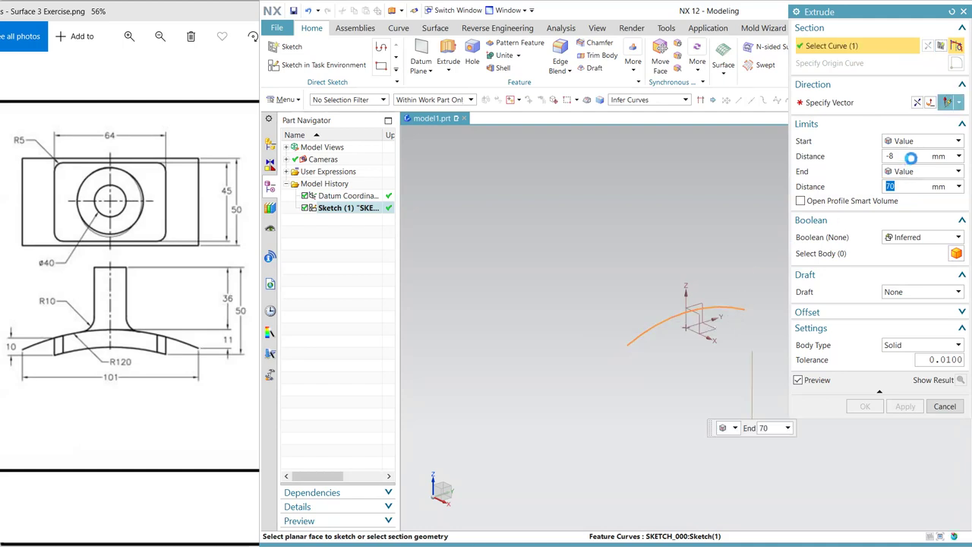
left_click(923, 170)
left_click(916, 188)
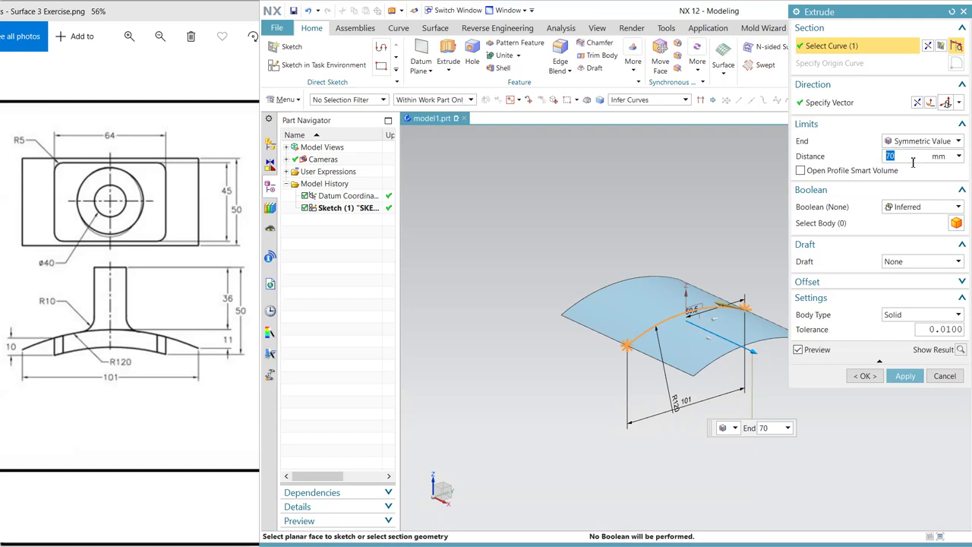
type("25")
key("Return")
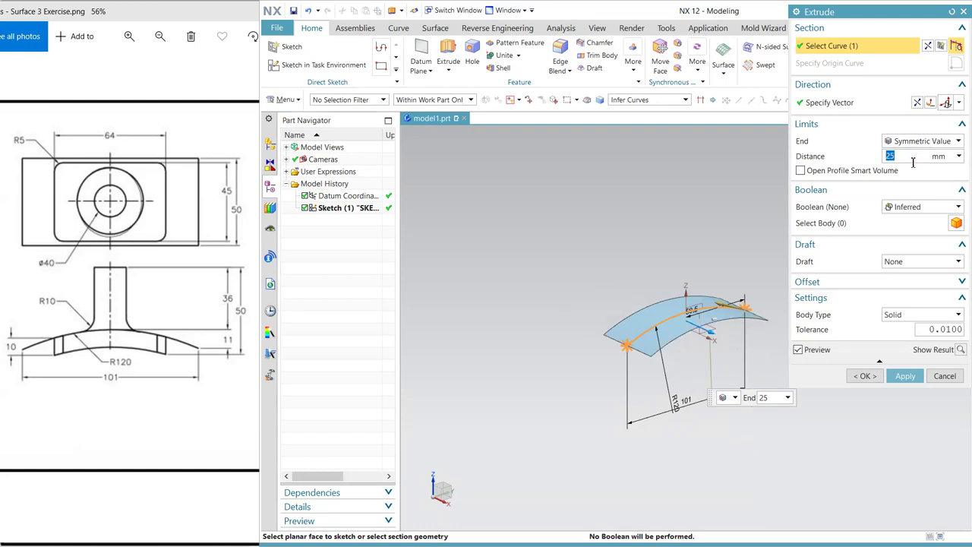
middle_click_drag(750, 193, 740, 220)
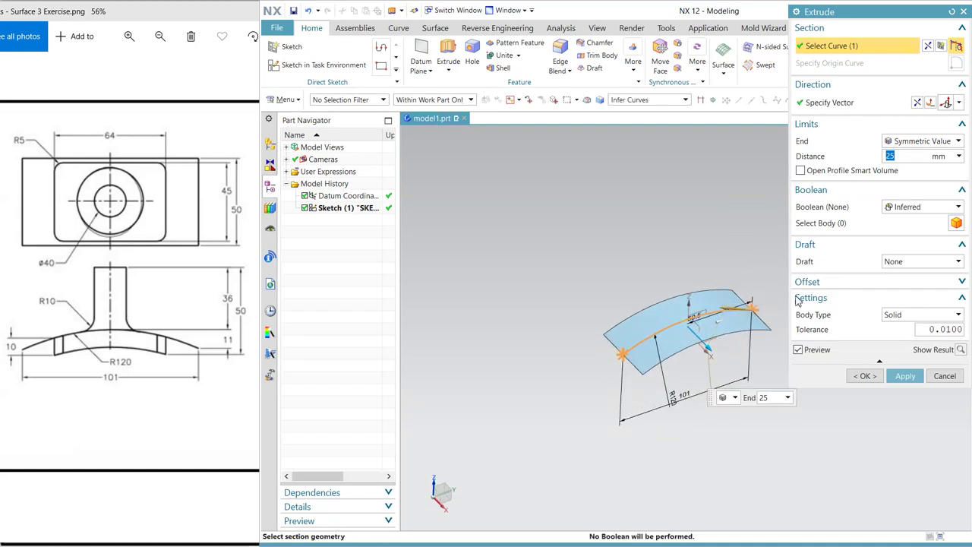
scroll(603, 325, "up", 2)
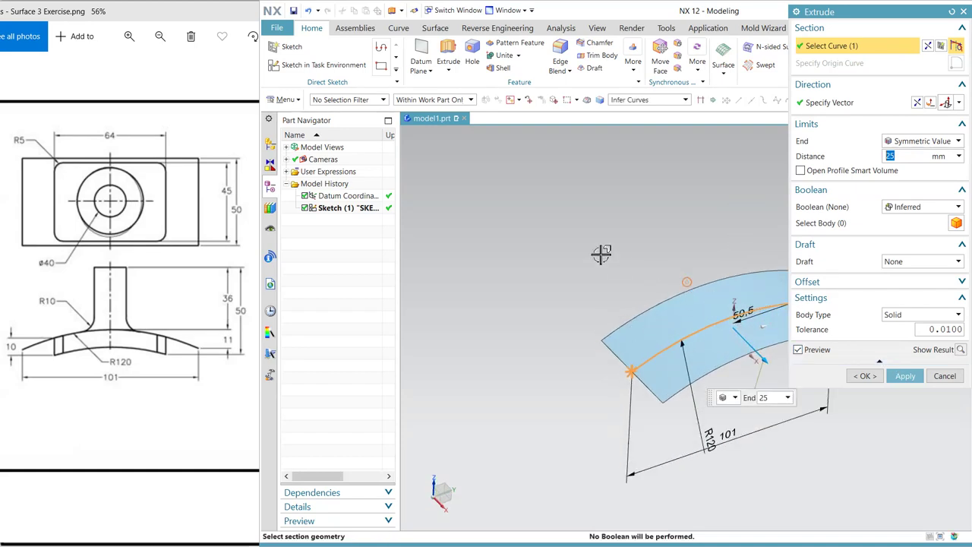
middle_click_drag(602, 255, 571, 205, "shift")
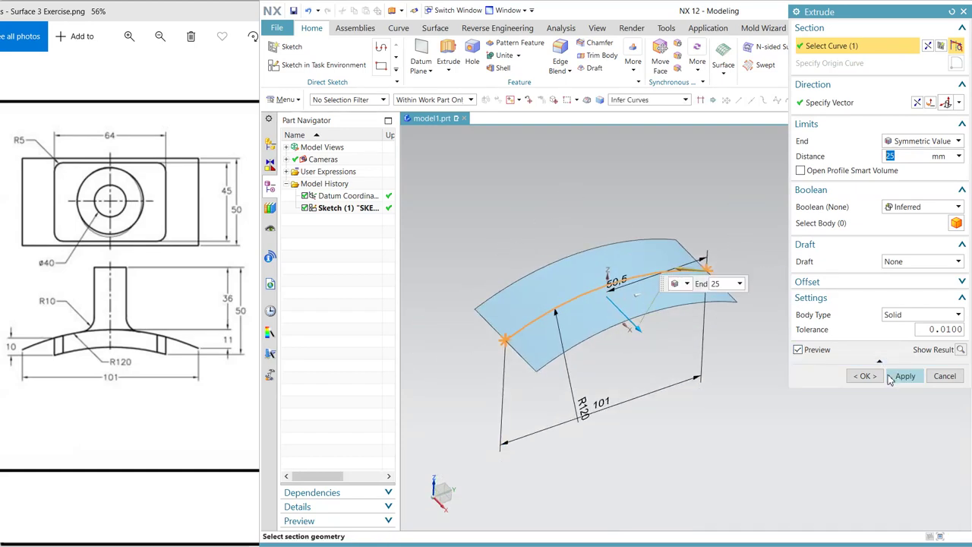
left_click(891, 378)
mouse_move(723, 347)
middle_mouse_down()
mouse_move(697, 282)
mouse_move(694, 174)
mouse_move(686, 312)
mouse_move(701, 336)
middle_mouse_up()
left_click(945, 376)
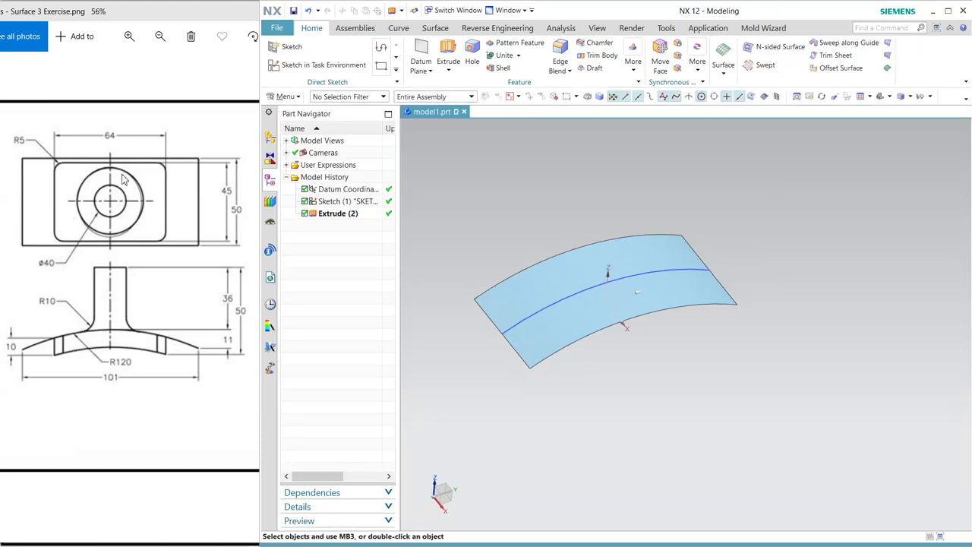
Step: Create a second sketch on a new plane placed on the curved surface
left_click(323, 65)
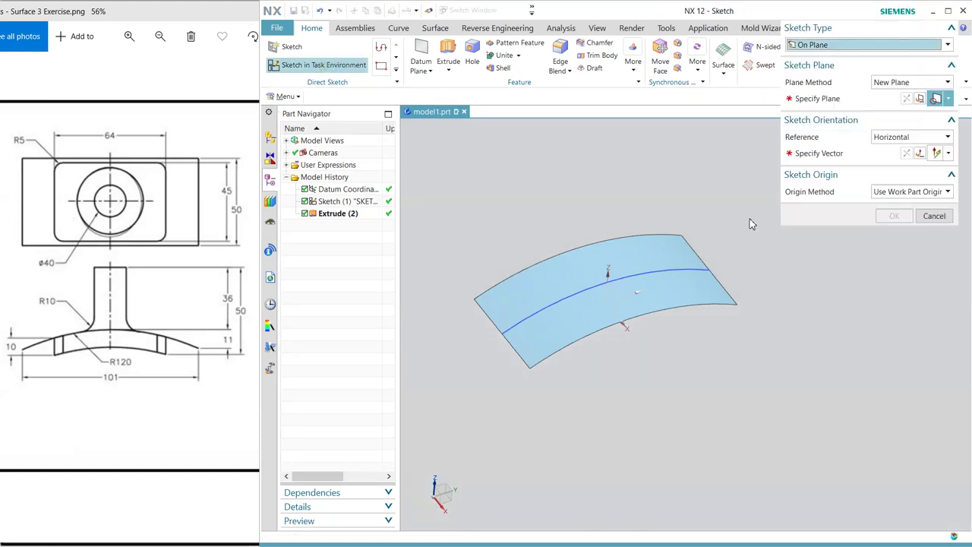
middle_click_drag(725, 228, 721, 256)
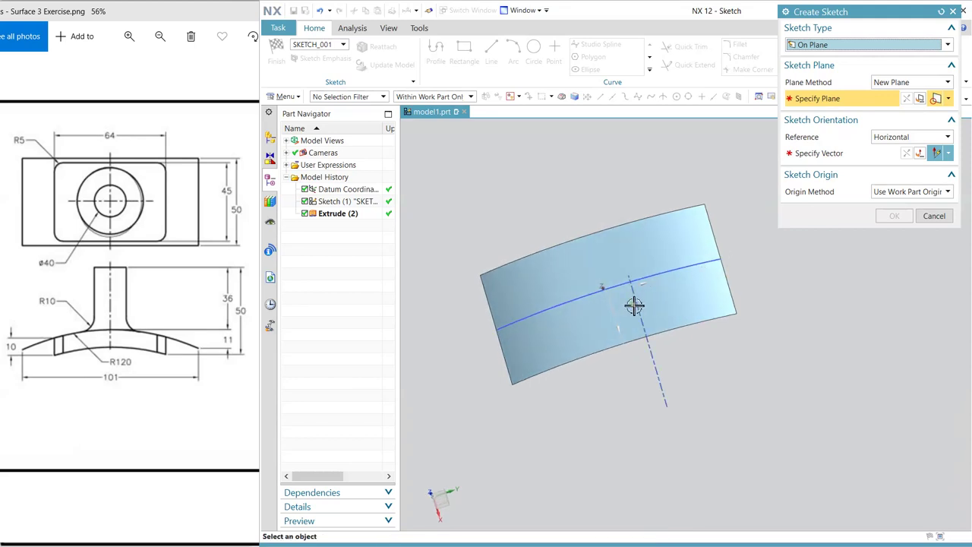
left_click(634, 305)
left_click(708, 318)
middle_click(803, 321)
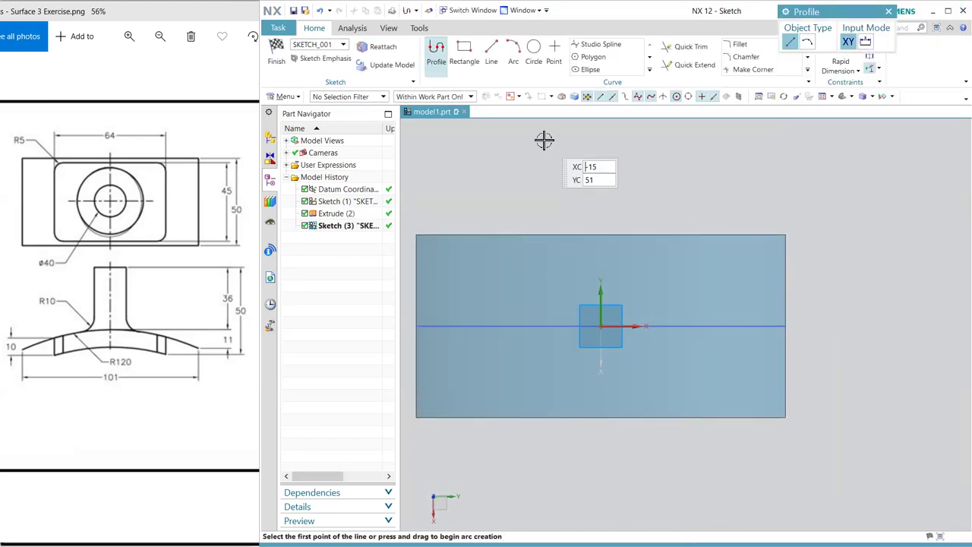
left_click(534, 52)
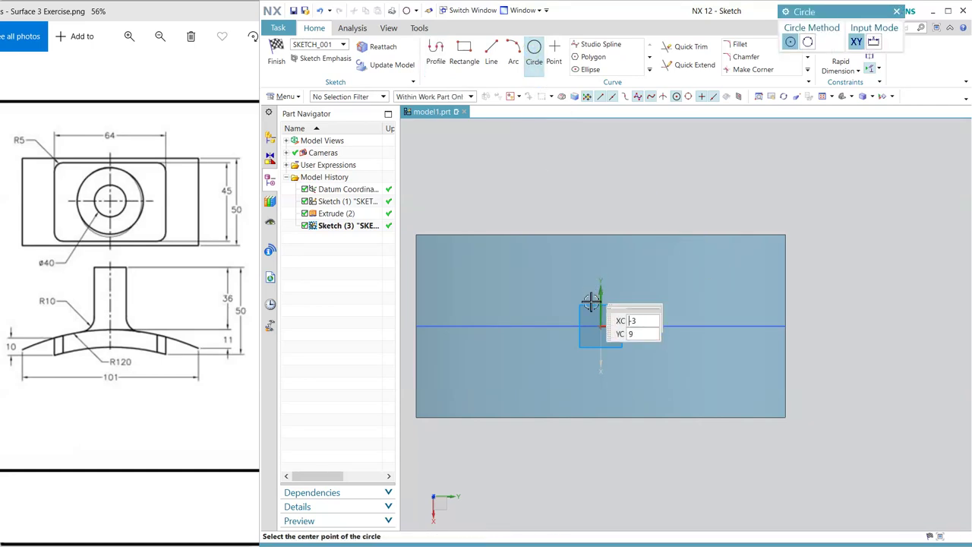
Step: Place a Ø40 mm circle with its centre at the second sketch's origin
left_click(601, 326)
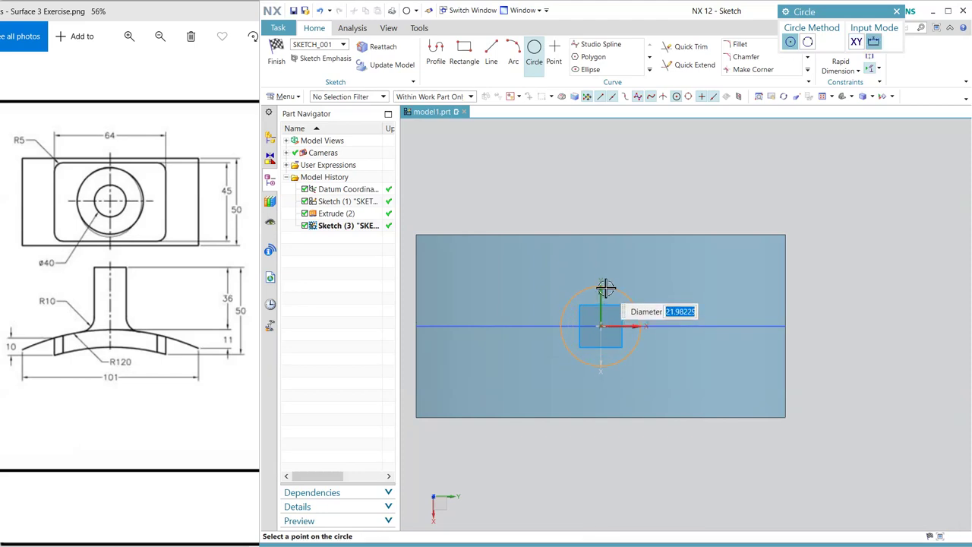
type("40")
key("Return")
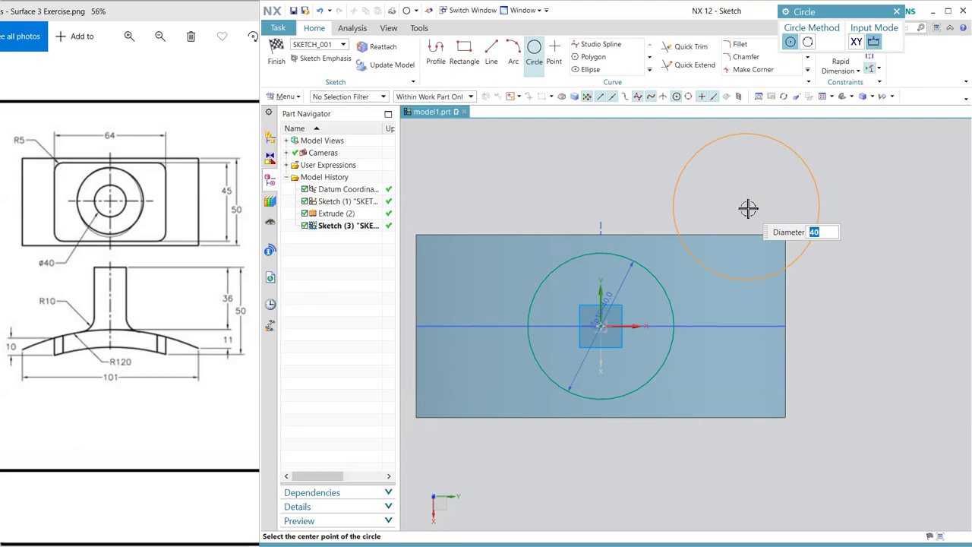
key("Escape")
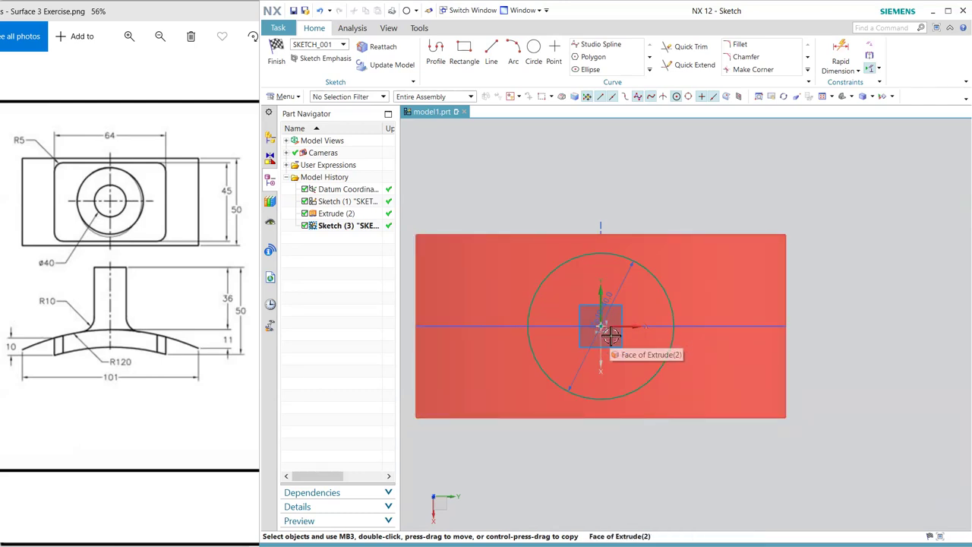
Step: Draw a from-centre rectangle around the circle, centred at the origin
left_click(464, 52)
left_click(825, 41)
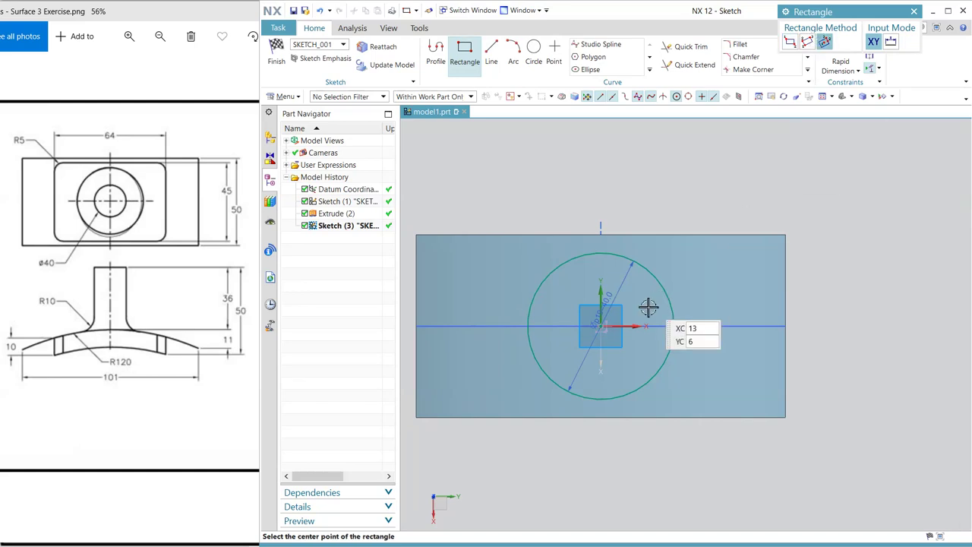
left_click(602, 326)
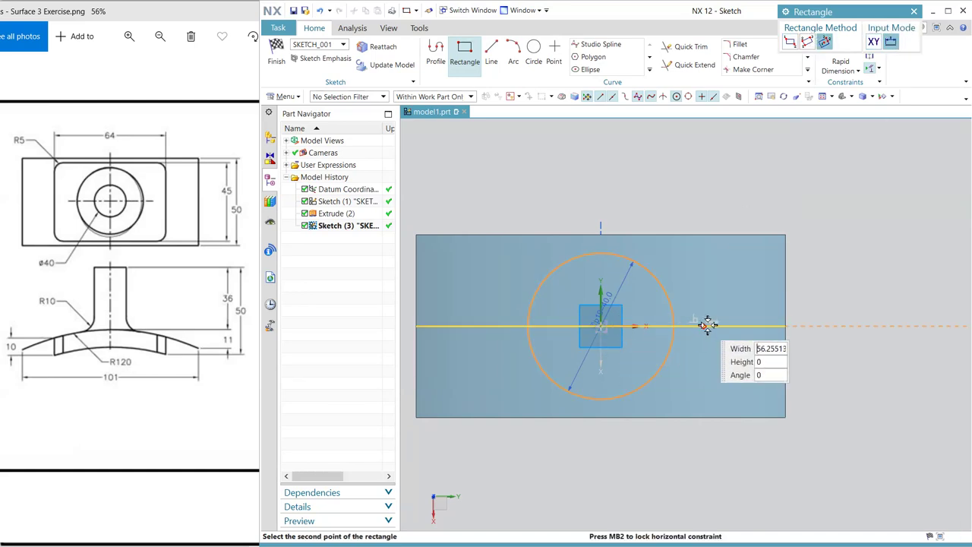
left_click(708, 325)
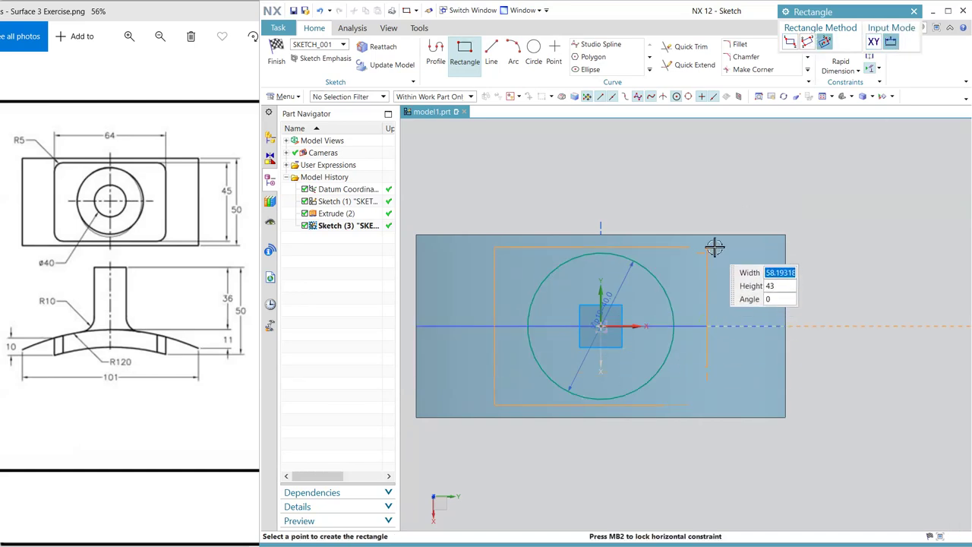
key("Escape")
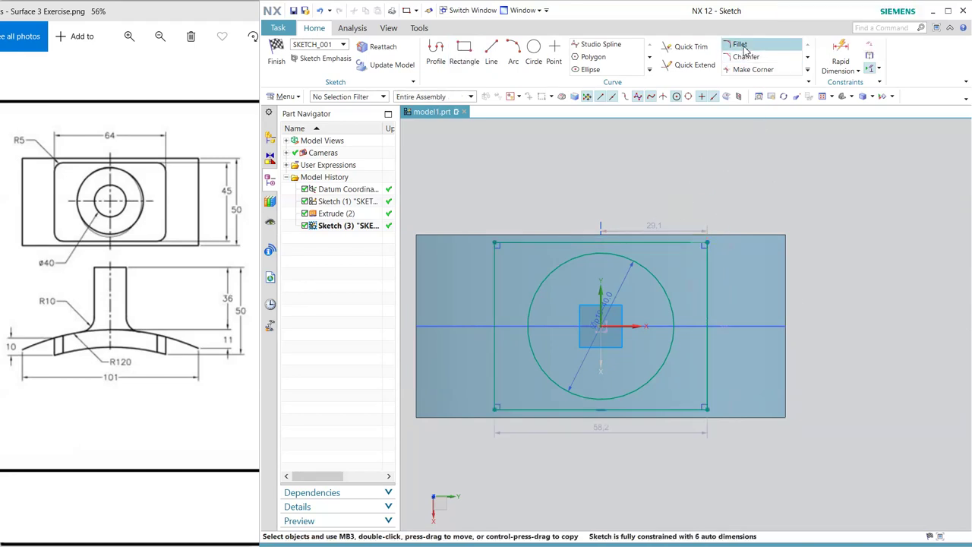
Step: Set the rectangle's dimensions to 32 half-width and 64 width, and place its height dimension
double_click(652, 225)
type("32")
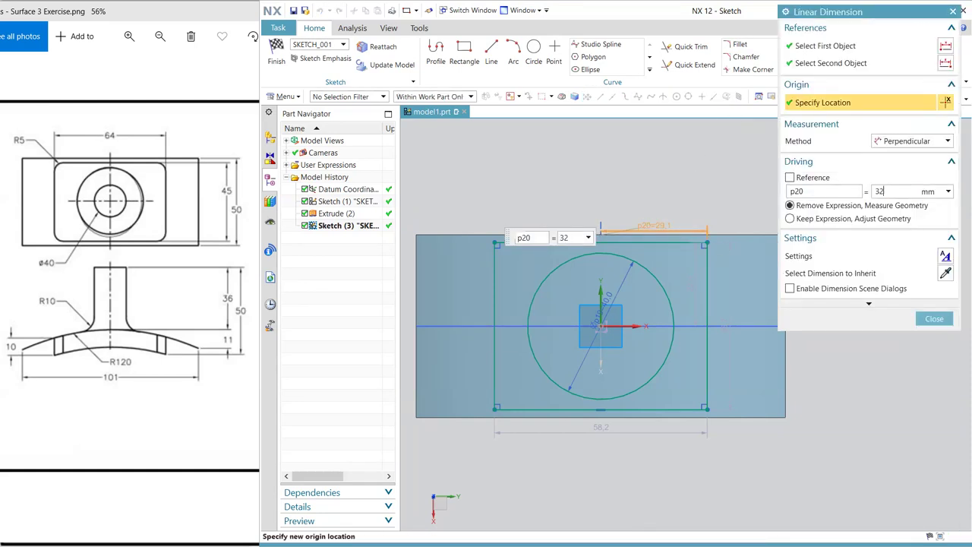
key("Return")
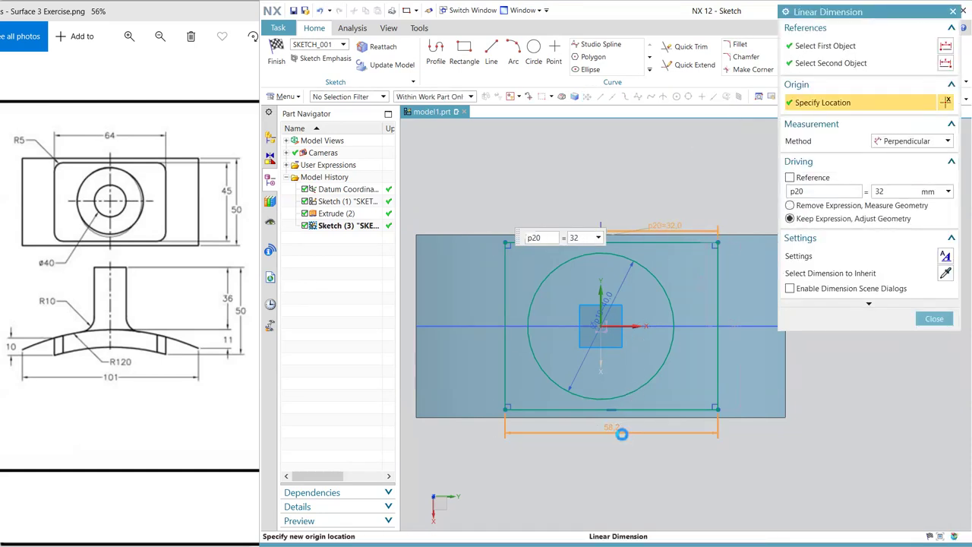
double_click(621, 430)
type("64")
key("Return")
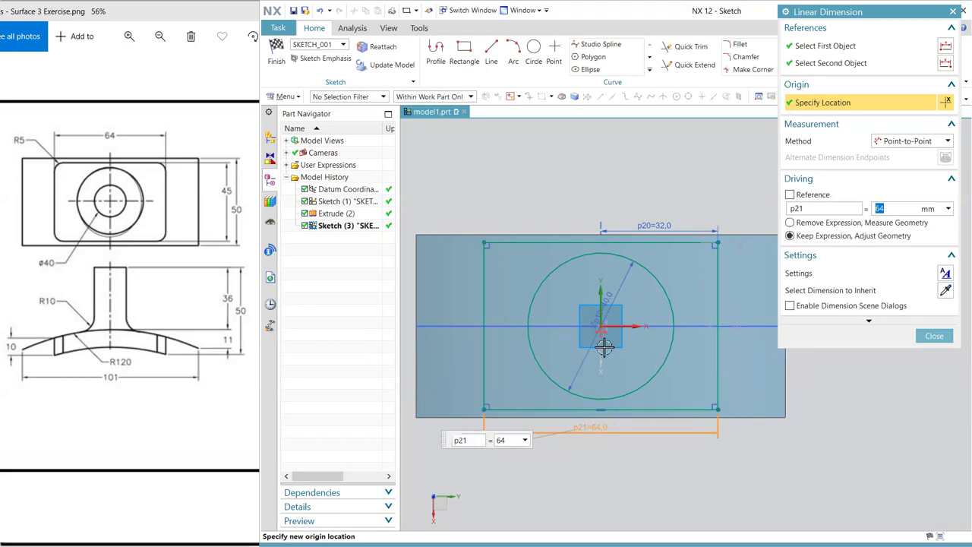
middle_click_drag(655, 365, 600, 364, "shift")
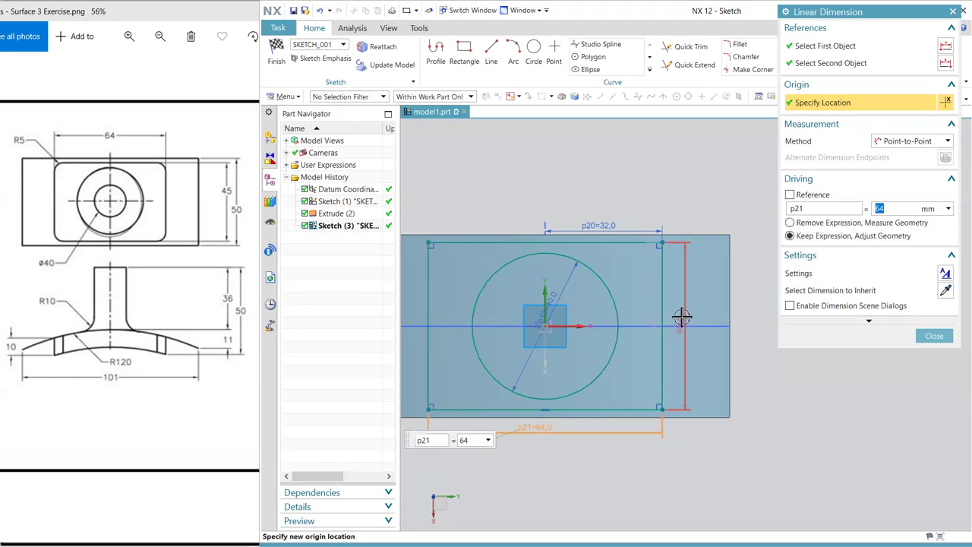
middle_click(739, 290)
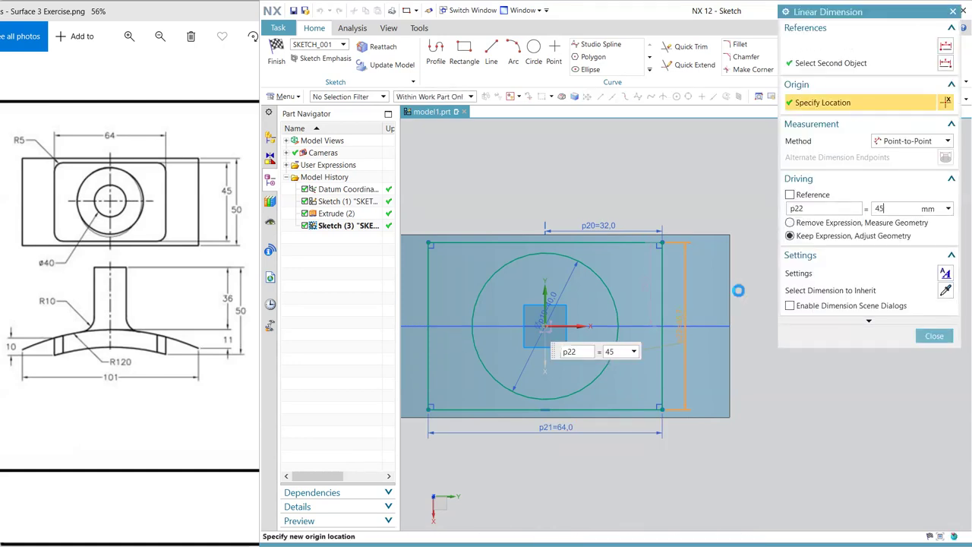
Step: Align the rectangle's right-edge and top-edge midpoints with the sketch origin
left_click(935, 335)
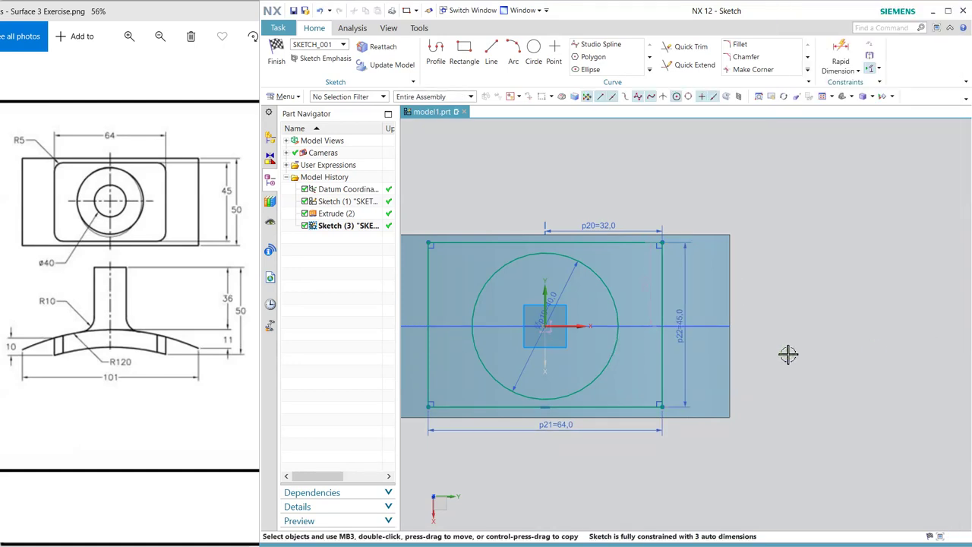
left_click(664, 325)
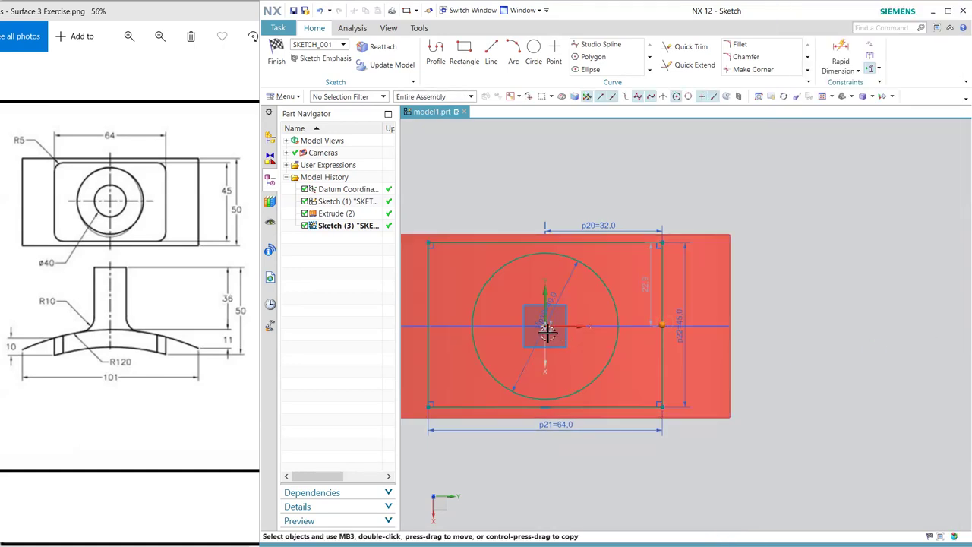
left_click(547, 326)
left_click(580, 311)
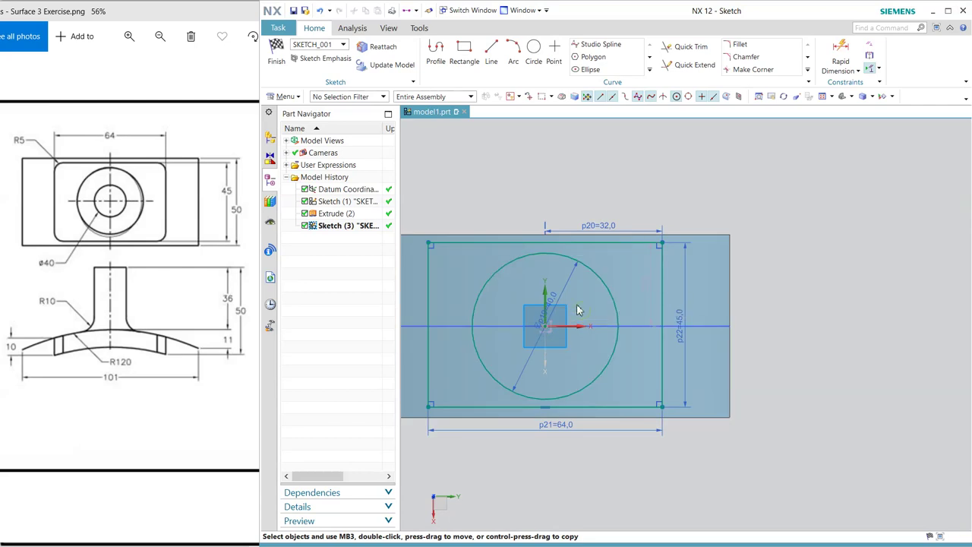
left_click(545, 243)
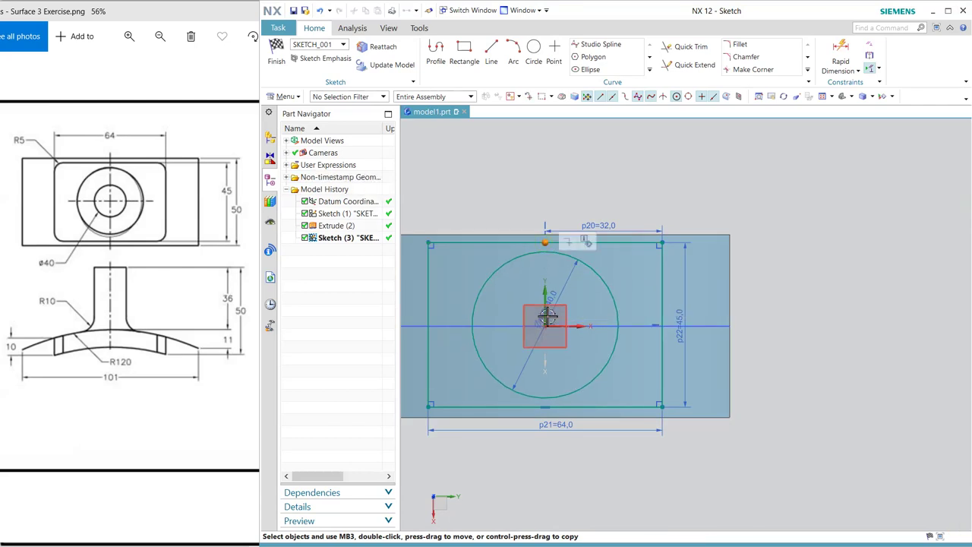
left_click(547, 325)
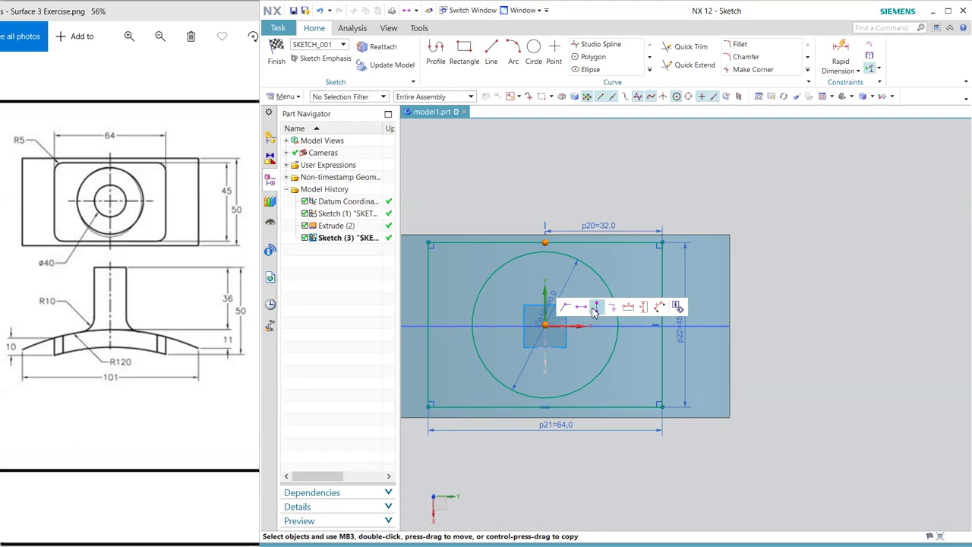
left_click(640, 312)
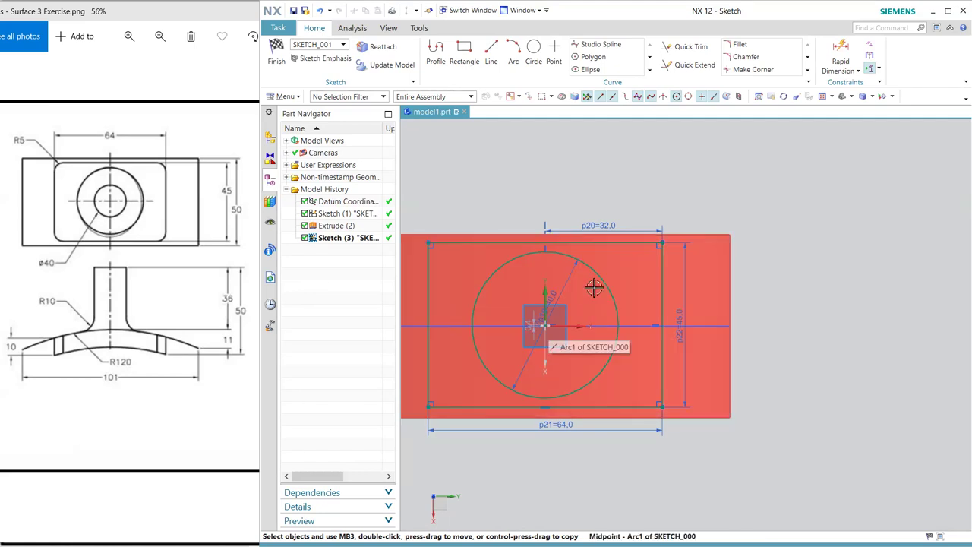
Step: Set the small offset dimension near the origin to 0
scroll(544, 334, "up", 4)
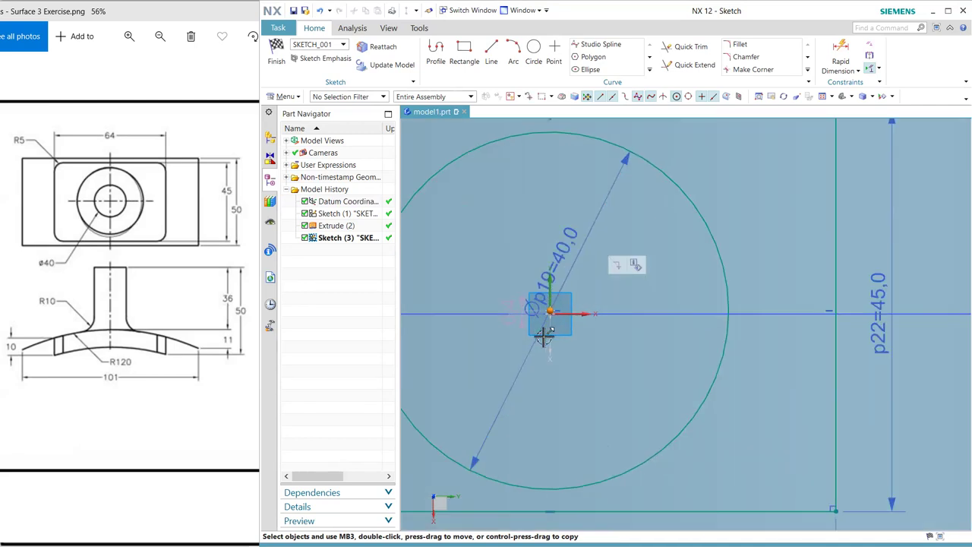
scroll(544, 335, "up", 3)
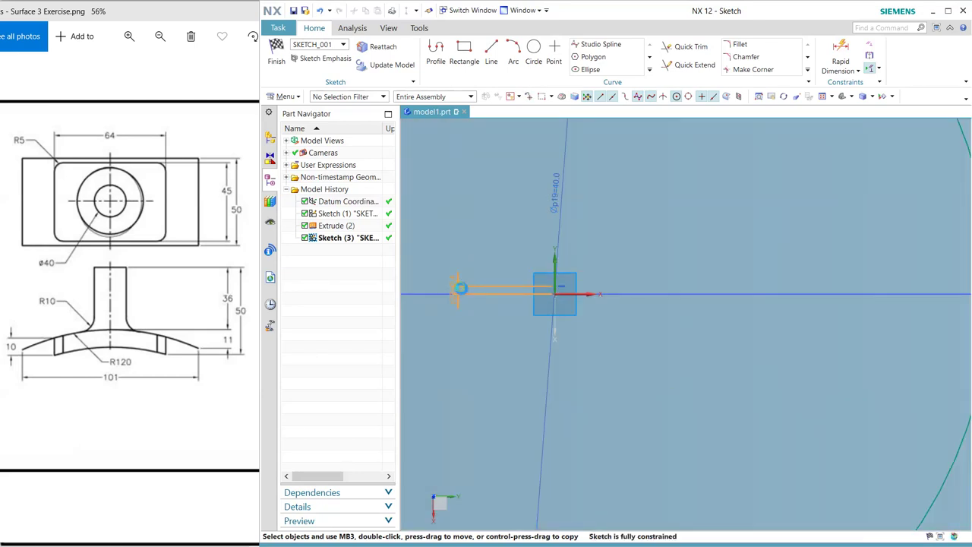
double_click(462, 289)
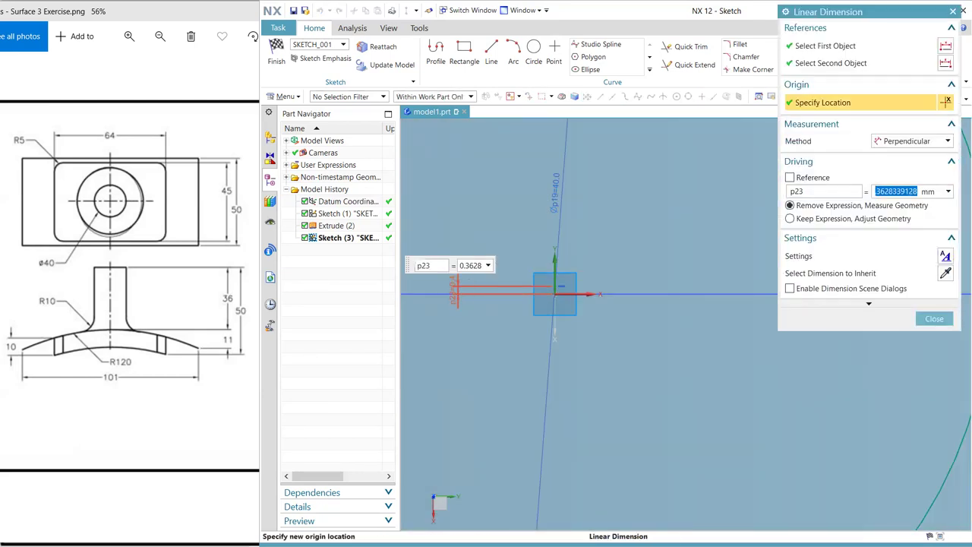
type("0")
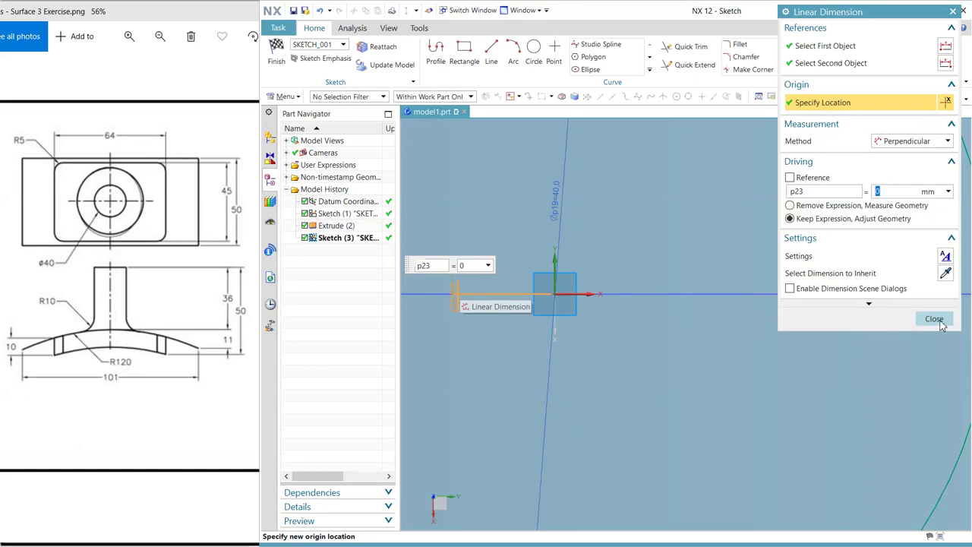
left_click(935, 319)
scroll(691, 311, "down", 4)
scroll(684, 323, "down", 2)
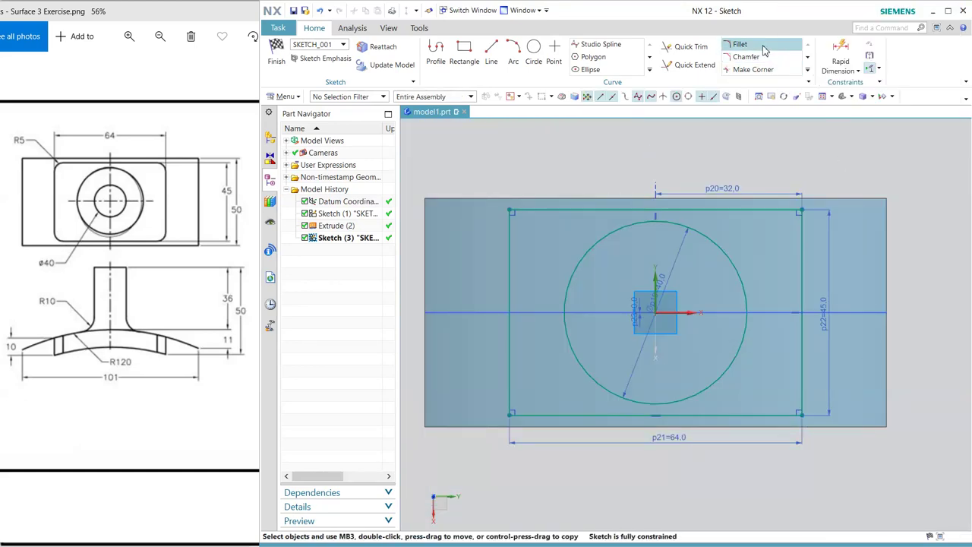
Step: Fillet the rectangle's top-left, bottom and top-right corners with R5
left_click(737, 44)
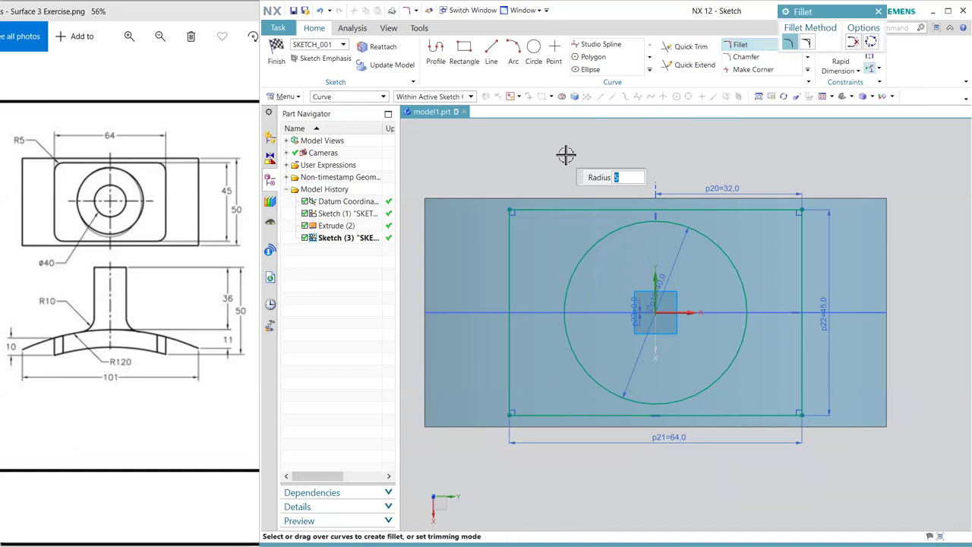
left_click(511, 212)
left_click(511, 413)
left_click_drag(734, 479, 851, 369)
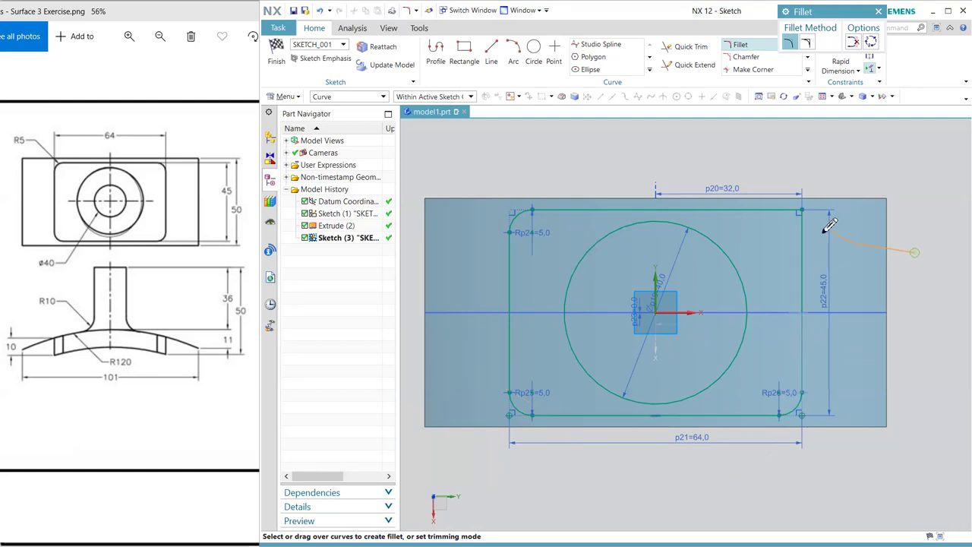
left_click(801, 211)
Step: Finish the sketch and hide the first sketch's arc curve
left_click(278, 57)
mouse_move(670, 409)
middle_mouse_down()
mouse_move(669, 332)
mouse_move(600, 282)
mouse_move(699, 299)
middle_mouse_up()
left_click(707, 304)
Step: Hide Sketch (1) and project the connected rectangle and circle curves onto the curved face
left_click(704, 324)
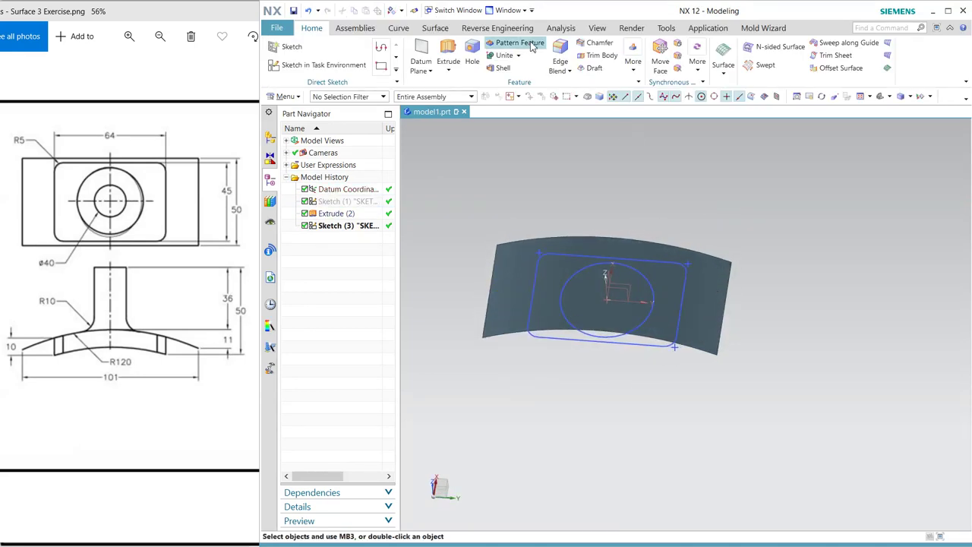
left_click(398, 28)
left_click(639, 66)
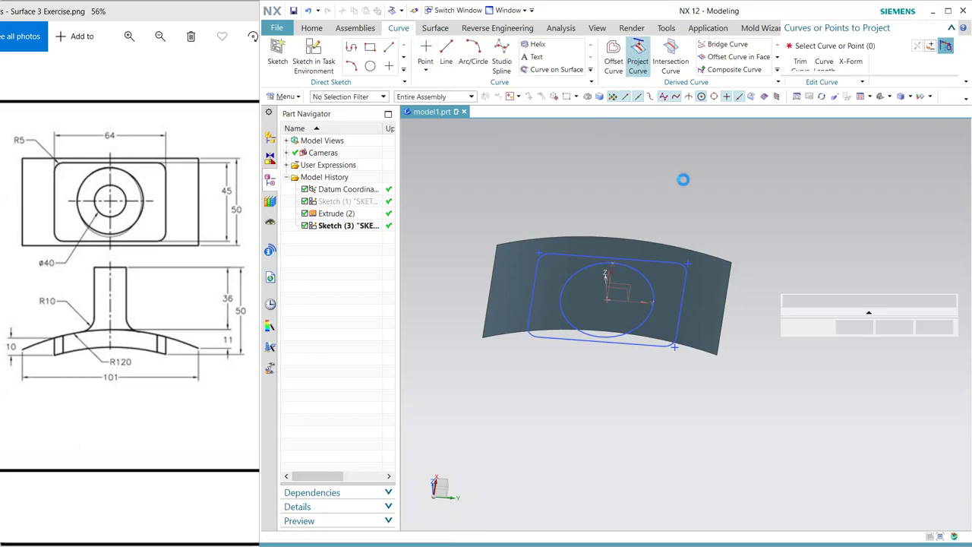
left_click(628, 104)
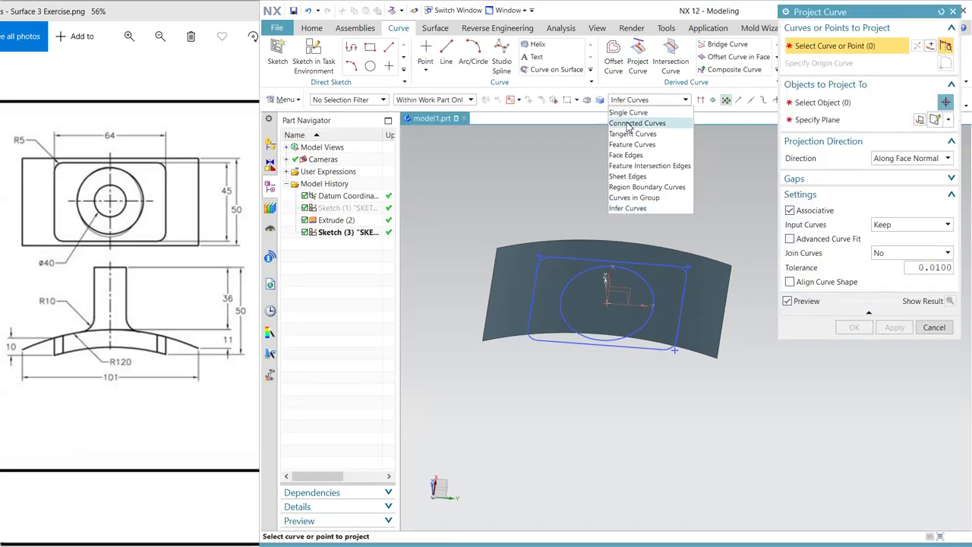
left_click(637, 123)
left_click(651, 266)
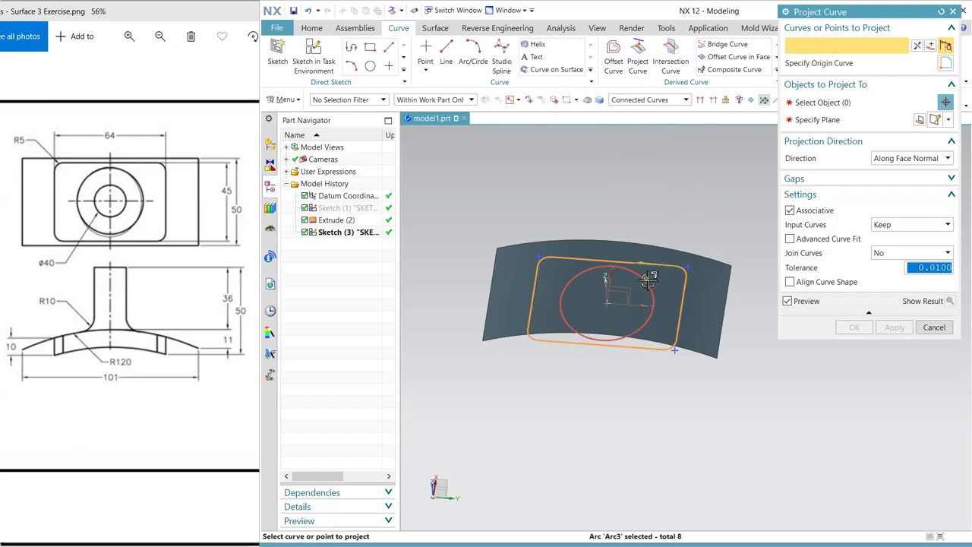
middle_click(740, 216)
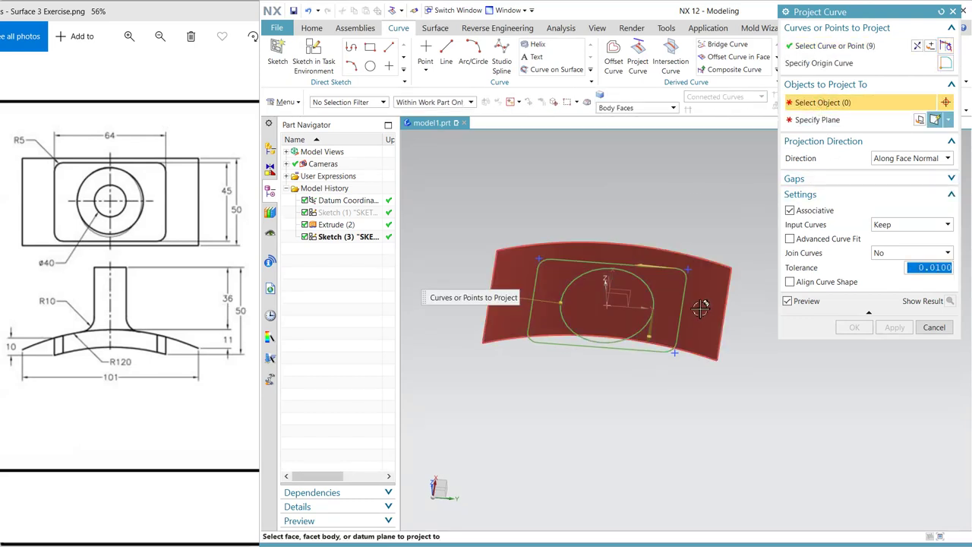
left_click(710, 281)
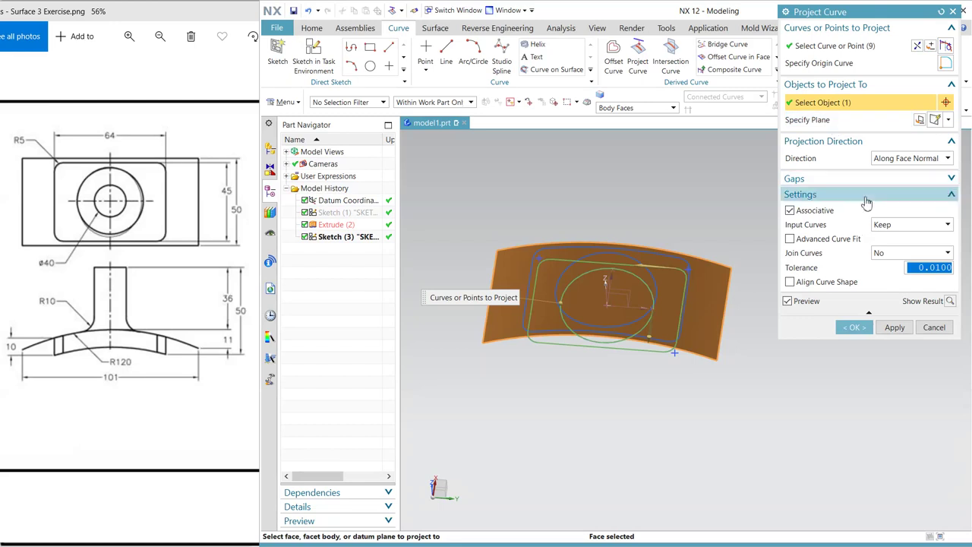
mouse_move(670, 193)
middle_mouse_down()
mouse_move(672, 232)
mouse_move(689, 265)
mouse_move(790, 336)
middle_mouse_up()
left_click(854, 327)
Step: Hide the sketch and extrude the projected rounded rectangle 10 mm downward as a solid pad
left_click(663, 322)
left_click(658, 304)
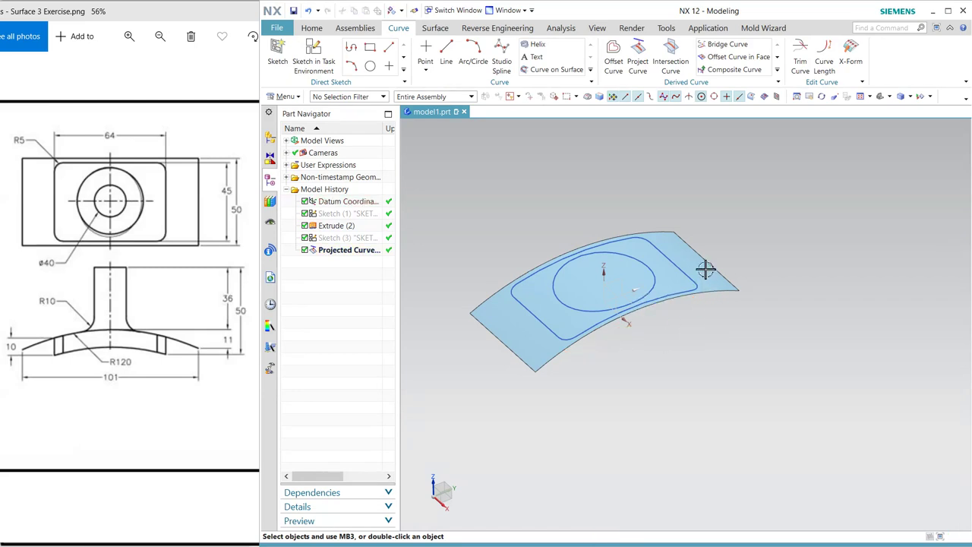
left_click(324, 29)
left_click(448, 57)
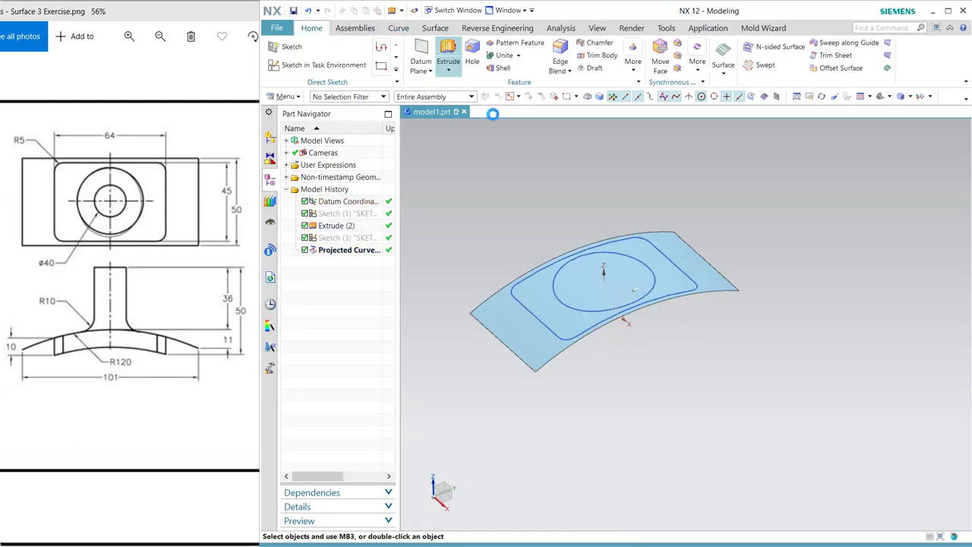
left_click(652, 99)
left_click(632, 125)
left_click(545, 323)
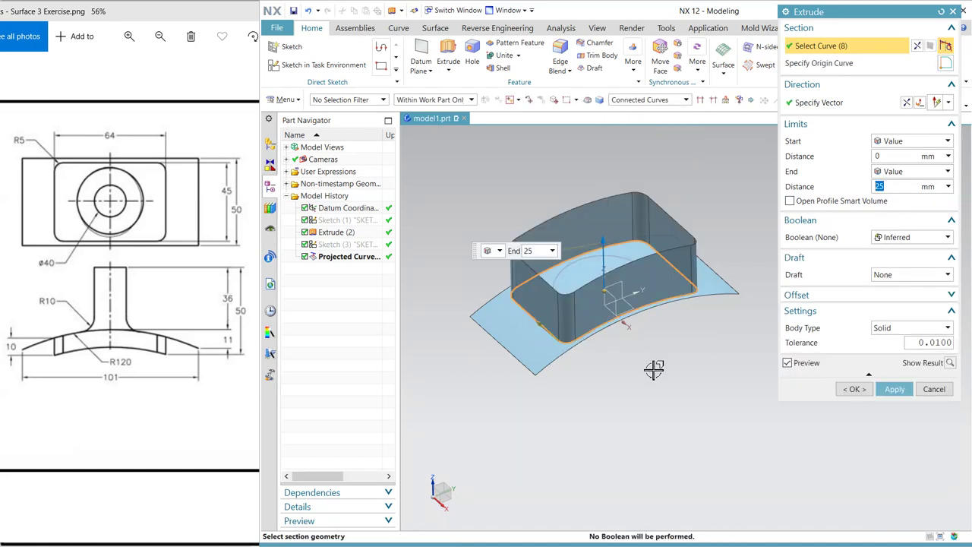
left_click(906, 102)
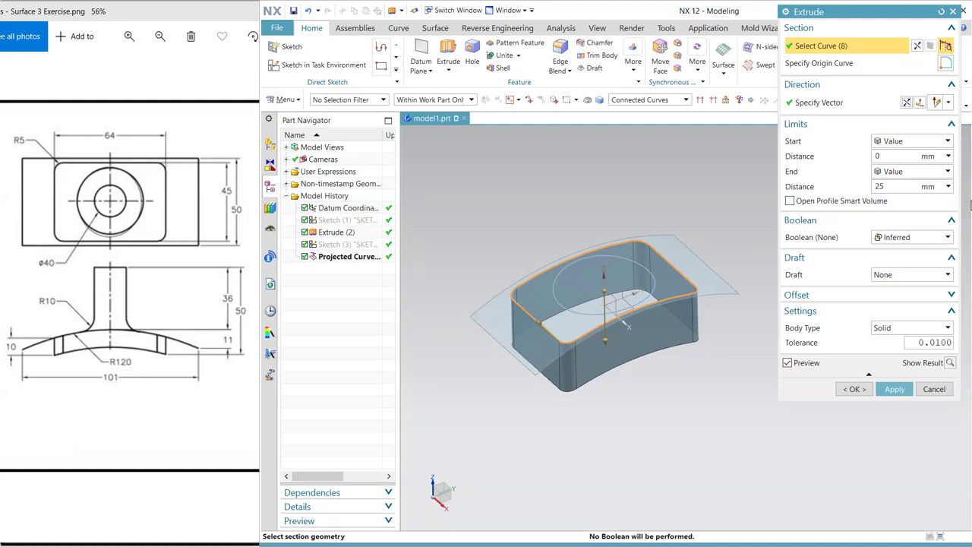
double_click(899, 185)
type("10")
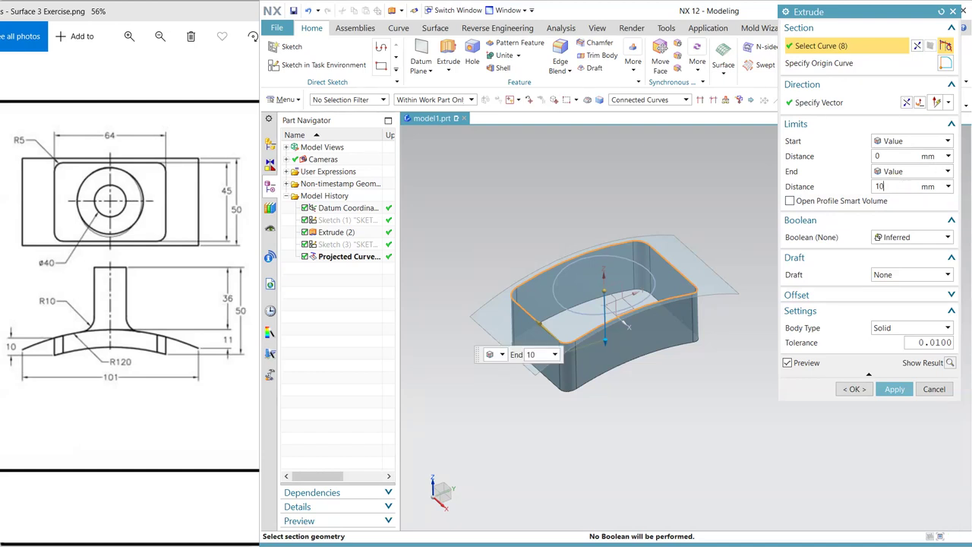
key("Return")
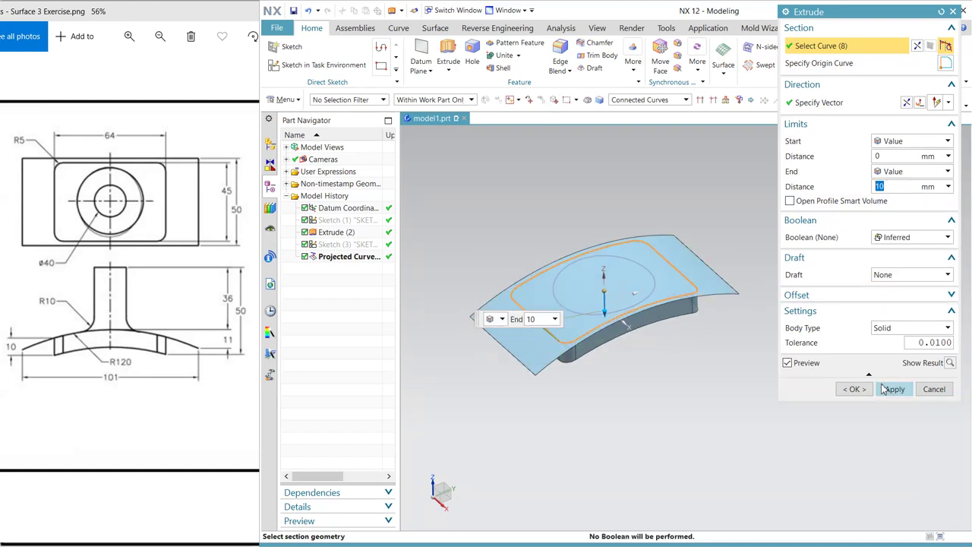
left_click(892, 390)
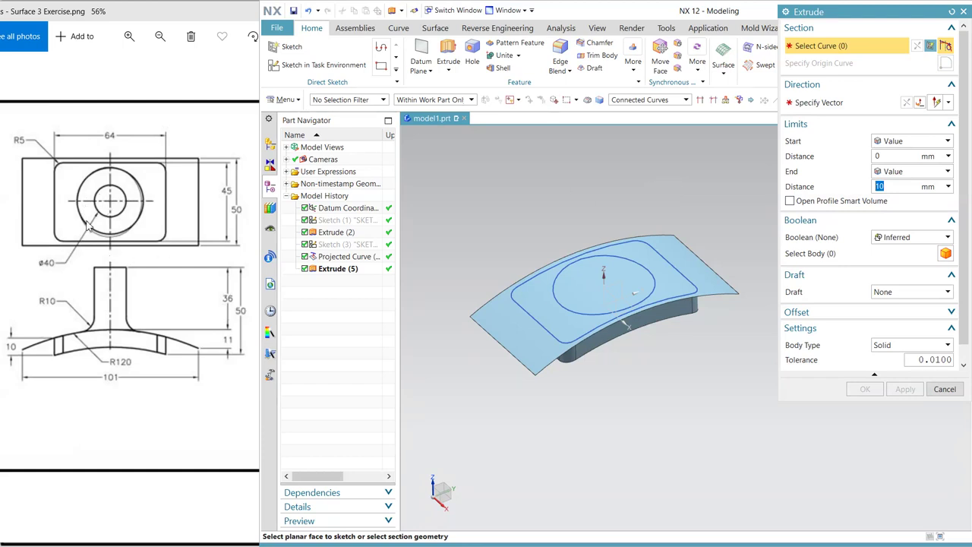
Step: Preview the projected circle as an extrude section, cancel it, and check the reference drawing
left_click(619, 259)
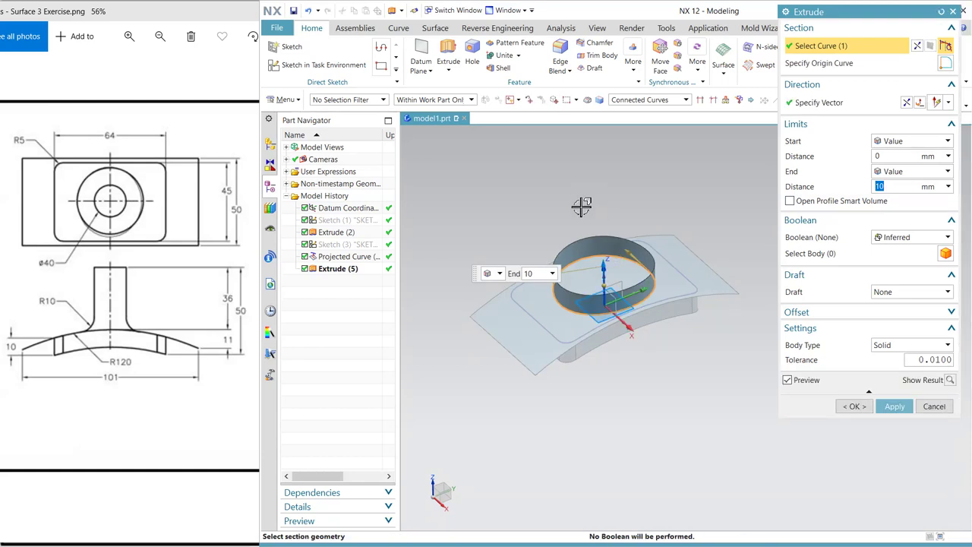
middle_click_drag(581, 206, 567, 192)
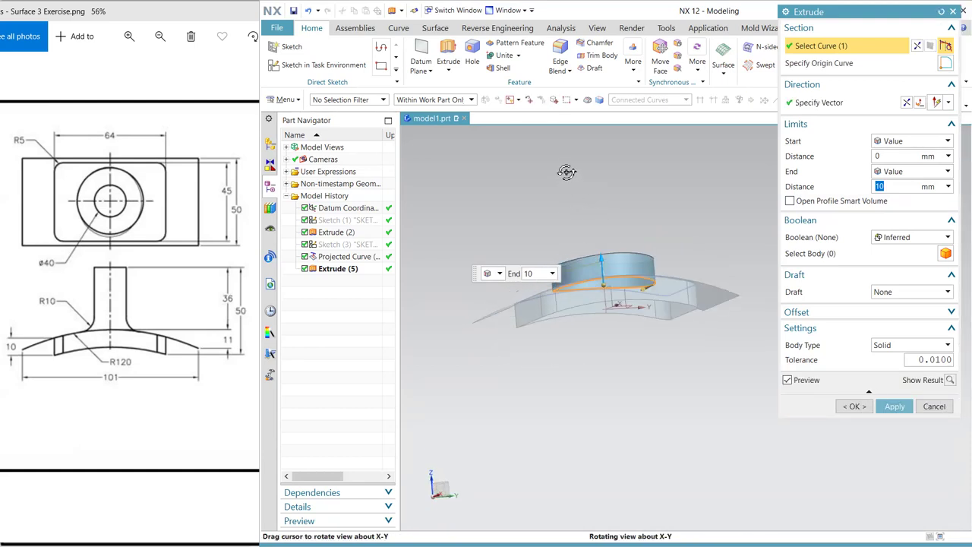
left_click(934, 407)
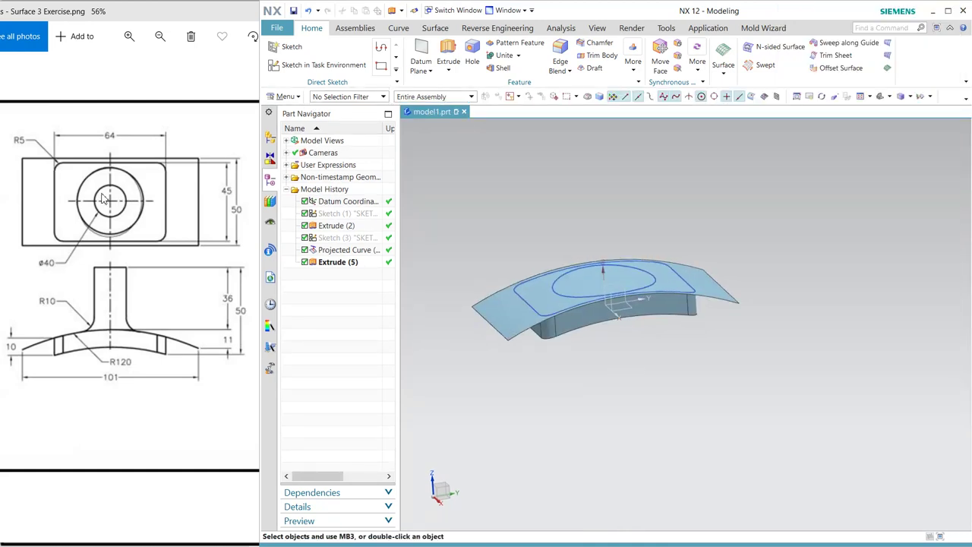
left_click(124, 292)
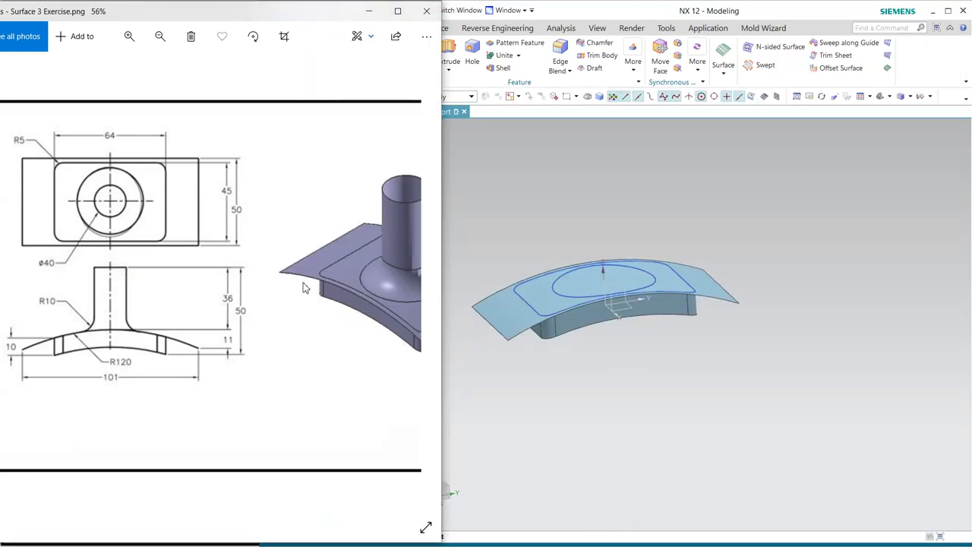
left_click(496, 201)
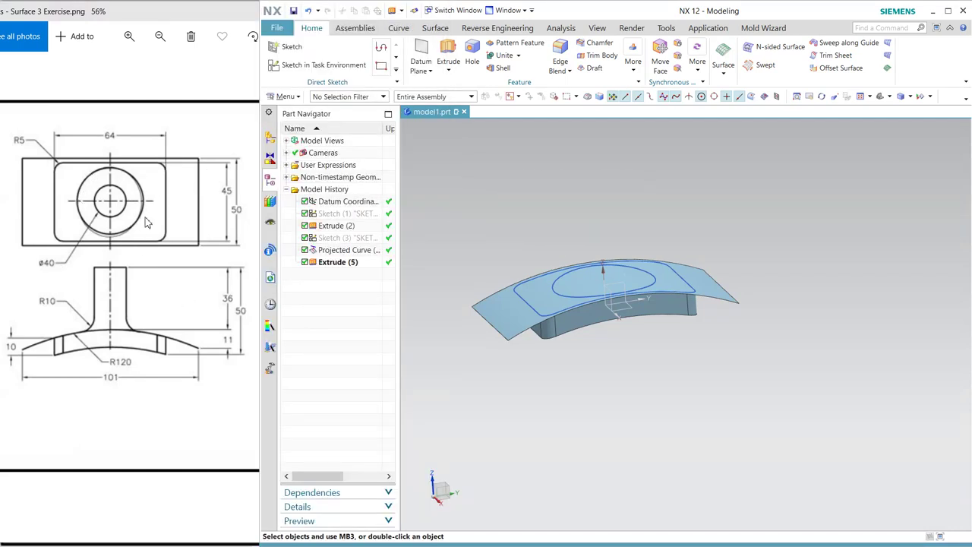
Step: Edit Sketch (3) and change the circle's p19 diameter dimension to 20 mm
middle_click_drag(482, 189, 512, 201)
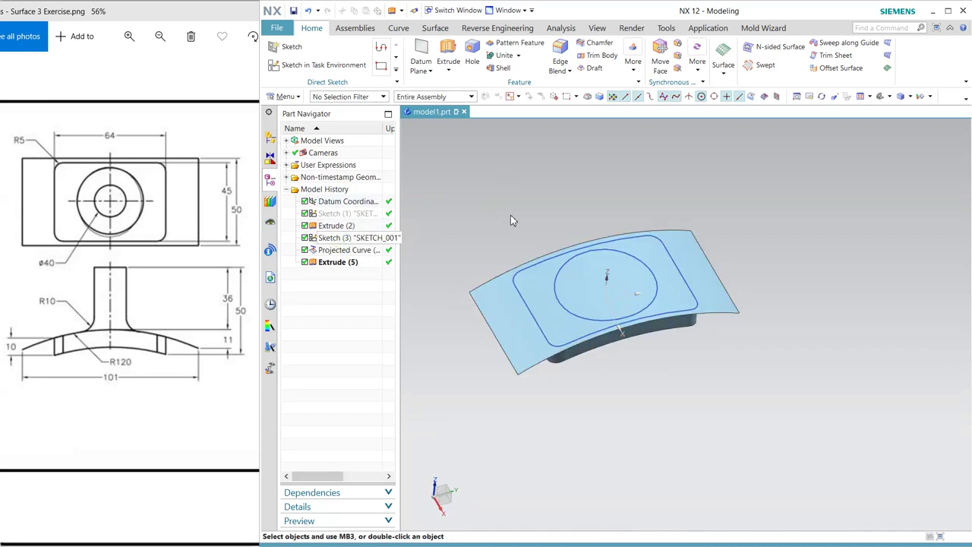
double_click(676, 251)
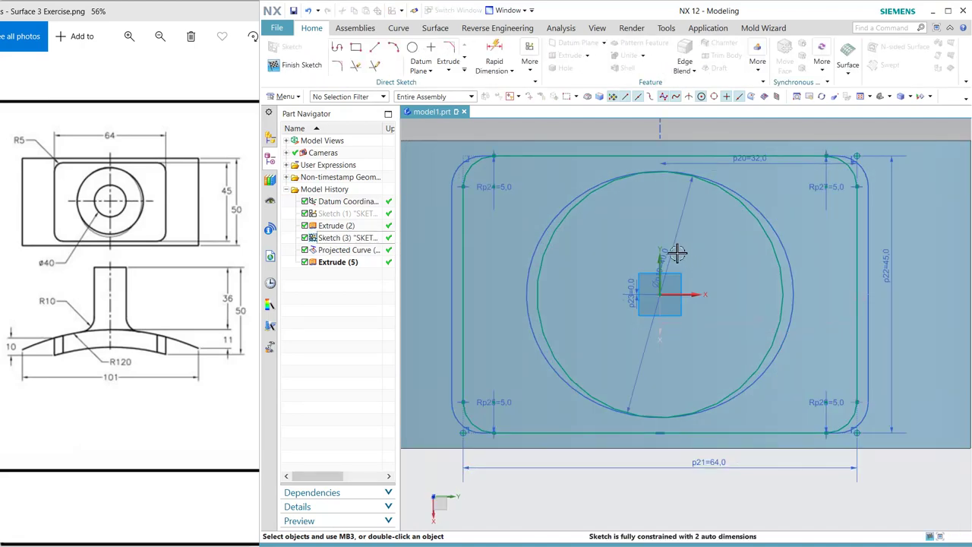
double_click(673, 251)
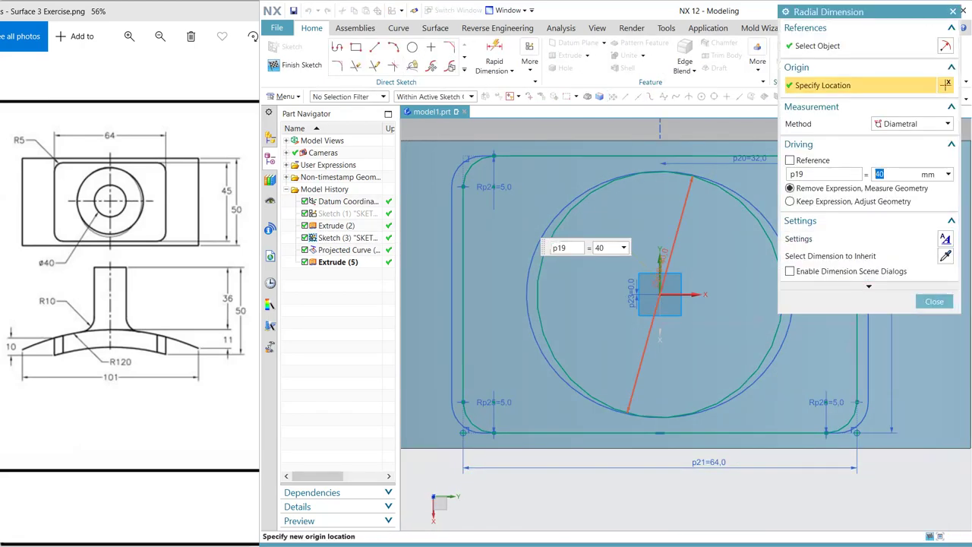
key("Return")
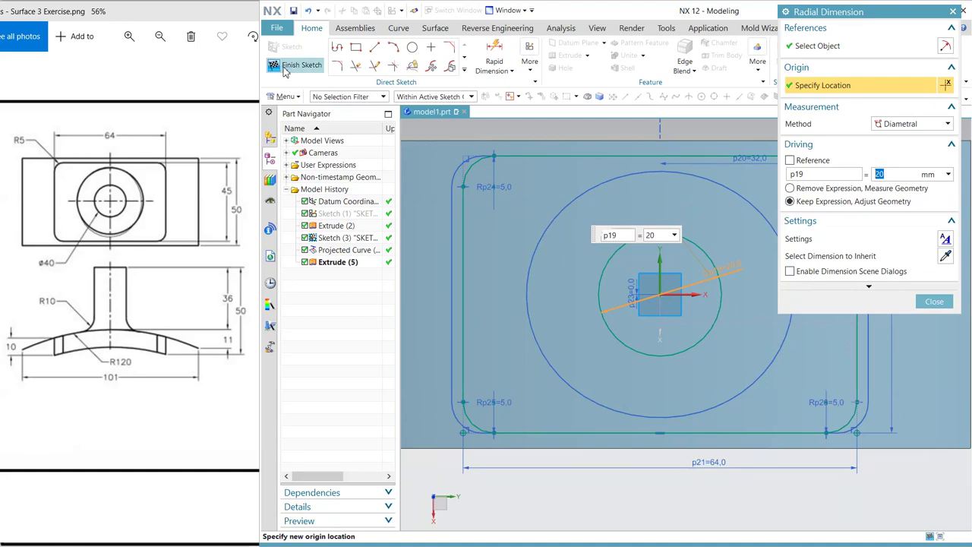
left_click(295, 64)
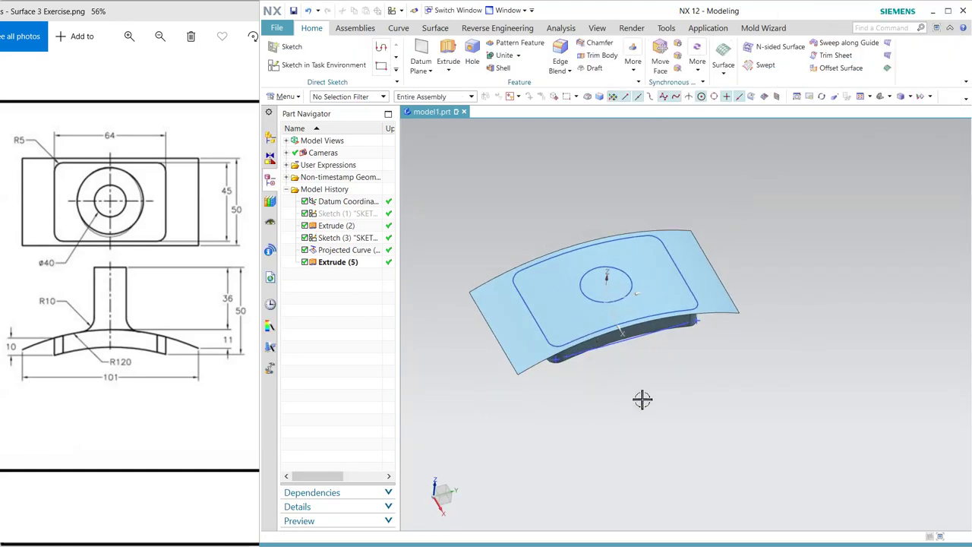
Step: Extrude the projected circle 47 mm upward with Body Type set to Sheet
middle_click_drag(643, 399, 638, 336)
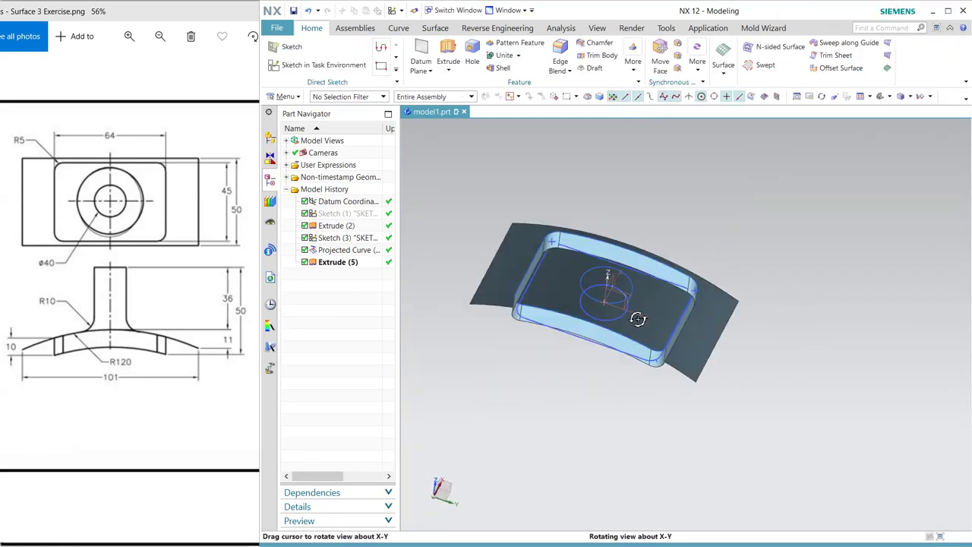
left_click(448, 63)
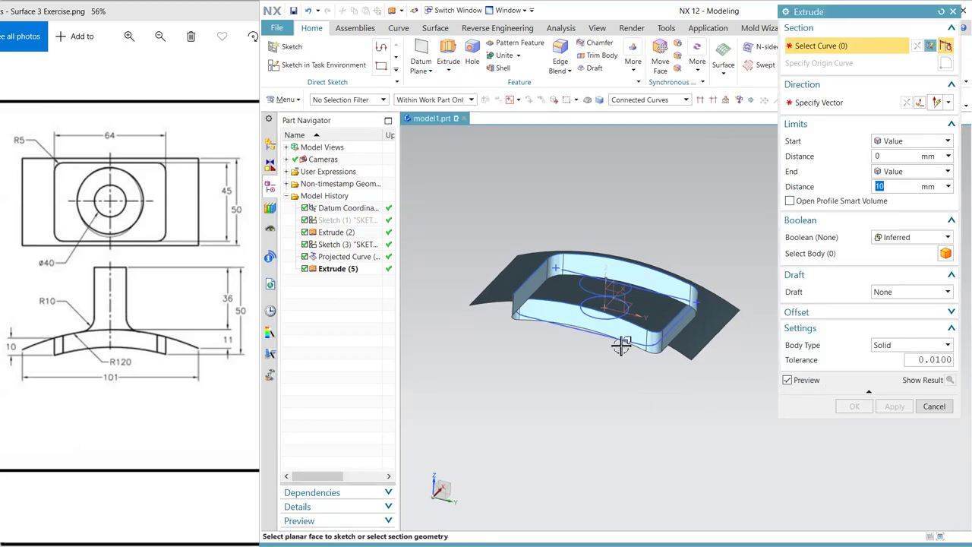
left_click(617, 320)
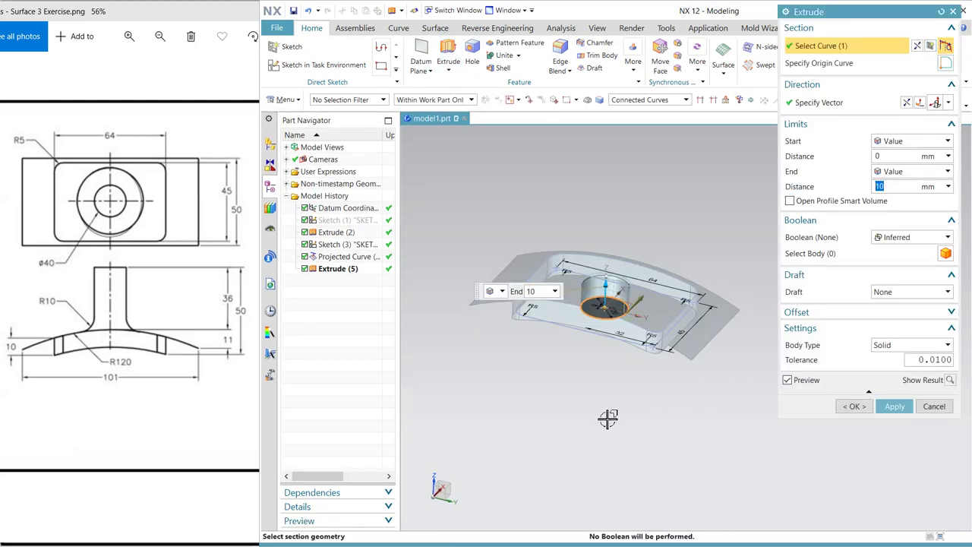
middle_click_drag(608, 418, 590, 443)
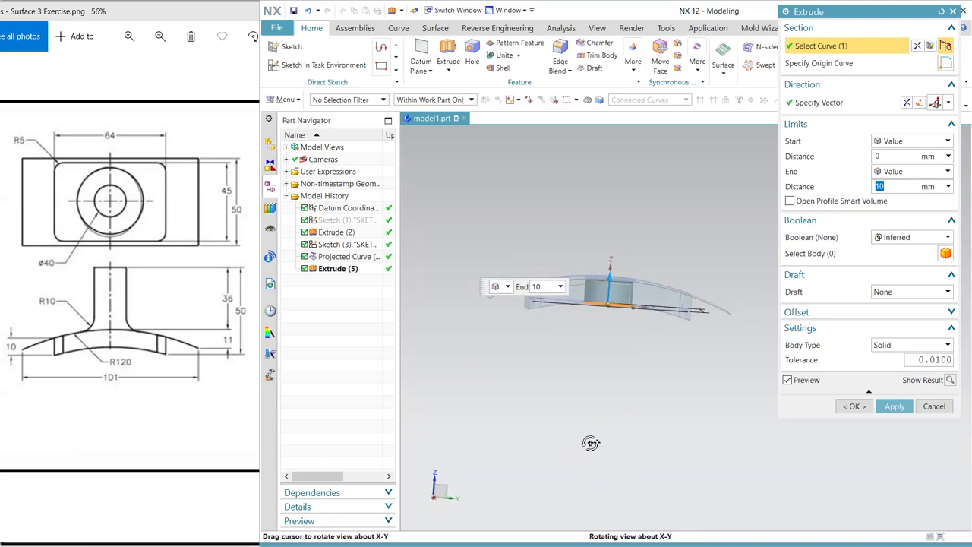
middle_click_drag(590, 443, 588, 440)
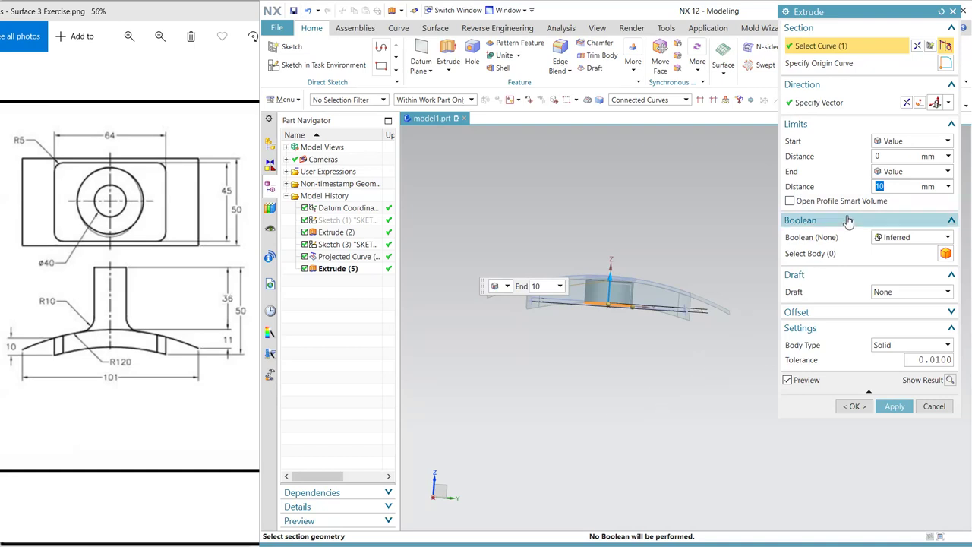
type("49")
key("Return")
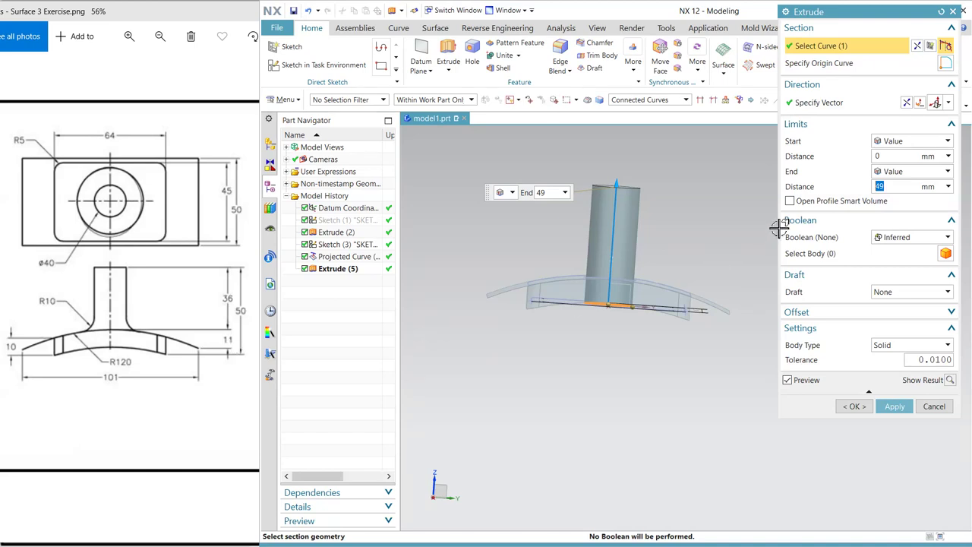
type("47")
key("Return")
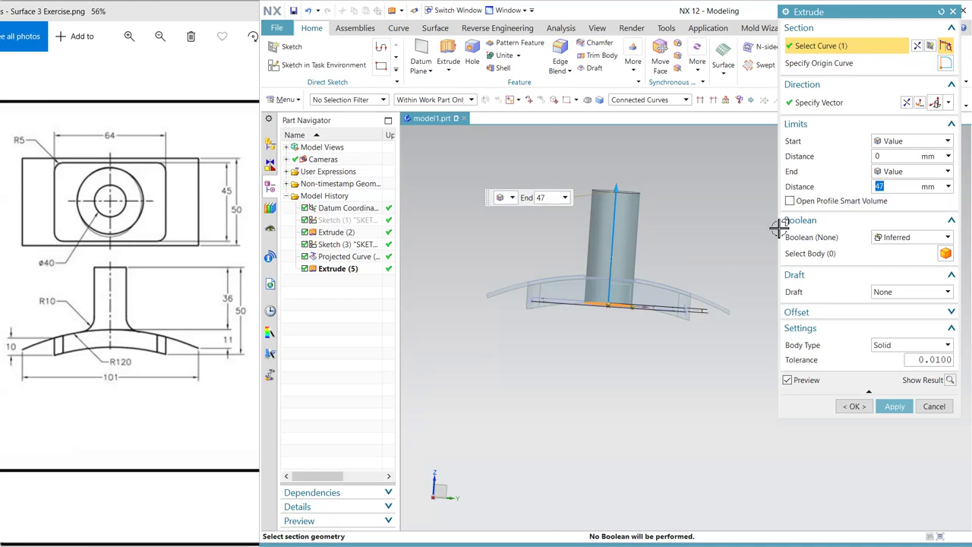
left_click(885, 345)
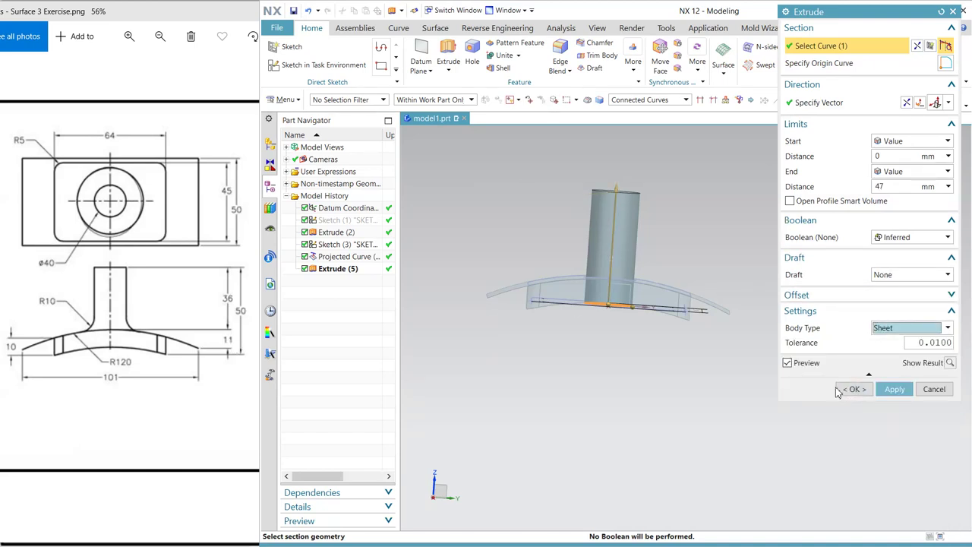
left_click(840, 390)
middle_click_drag(647, 369, 638, 334)
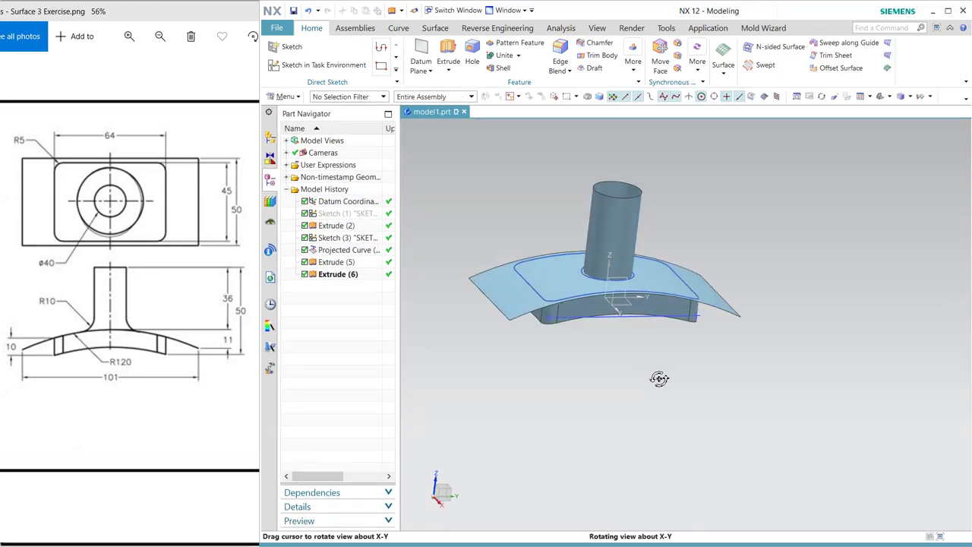
Step: Hide Projected Curve (4) and orbit to view the model's underside
right_click(559, 302)
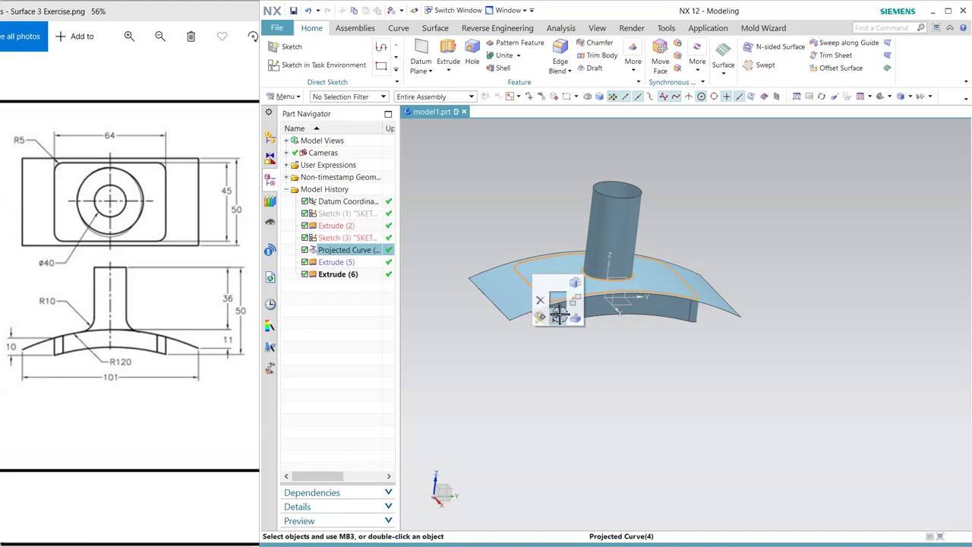
left_click(574, 332)
mouse_move(573, 332)
middle_mouse_down()
mouse_move(598, 326)
mouse_move(592, 334)
middle_mouse_up()
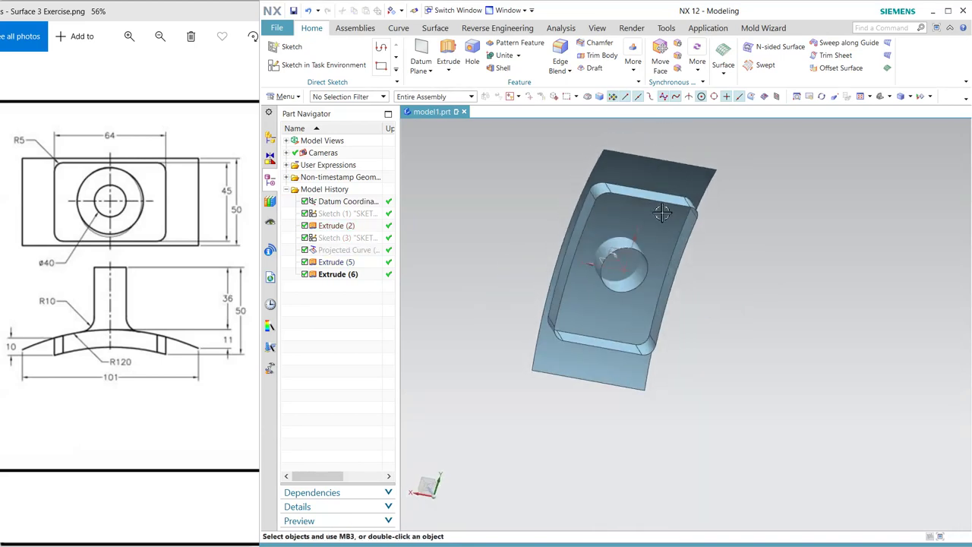
Step: Trim the cylinder sheet at the curved base surface with Trim Sheet
left_click(436, 28)
left_click(638, 46)
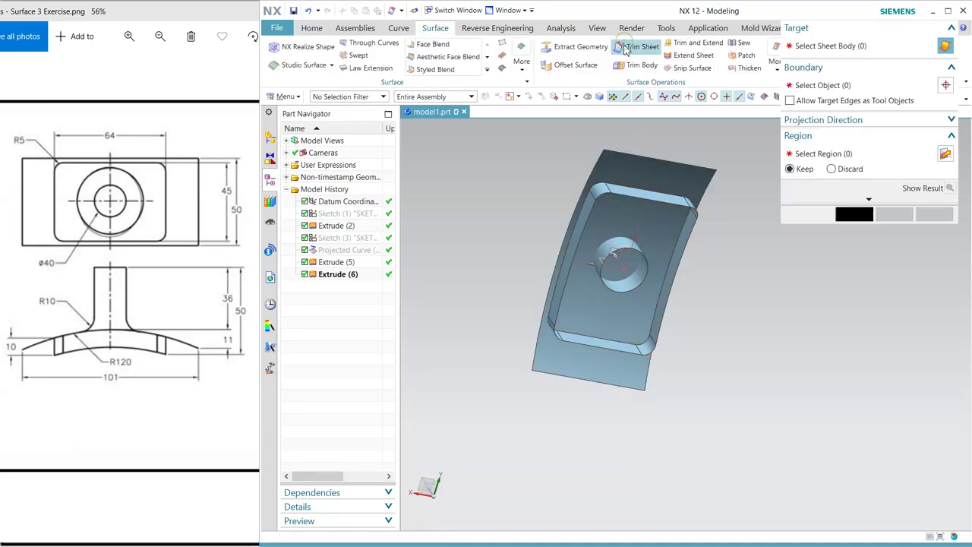
mouse_move(756, 319)
middle_mouse_down()
mouse_move(669, 254)
mouse_move(691, 254)
middle_mouse_up()
left_click(669, 254)
left_click(726, 234)
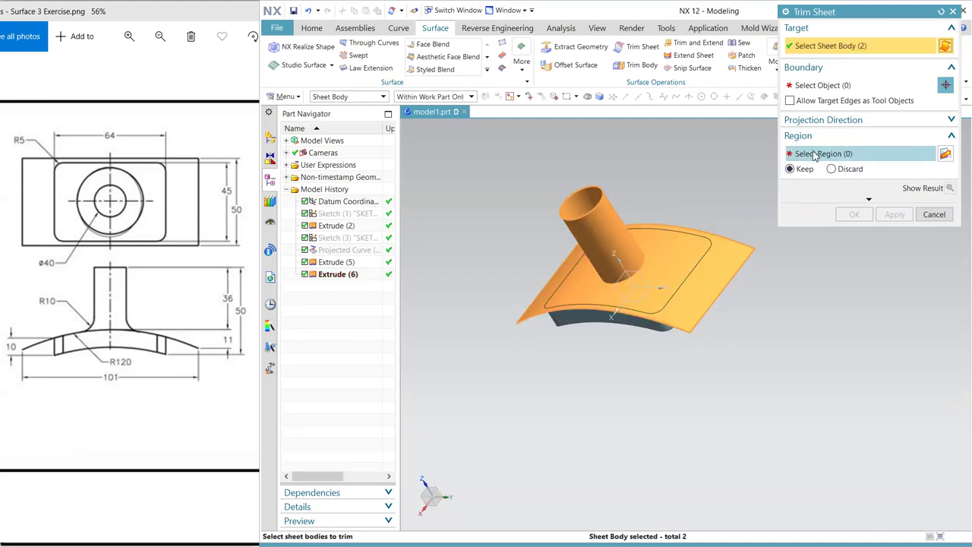
left_click(683, 262, "shift")
left_click(829, 85)
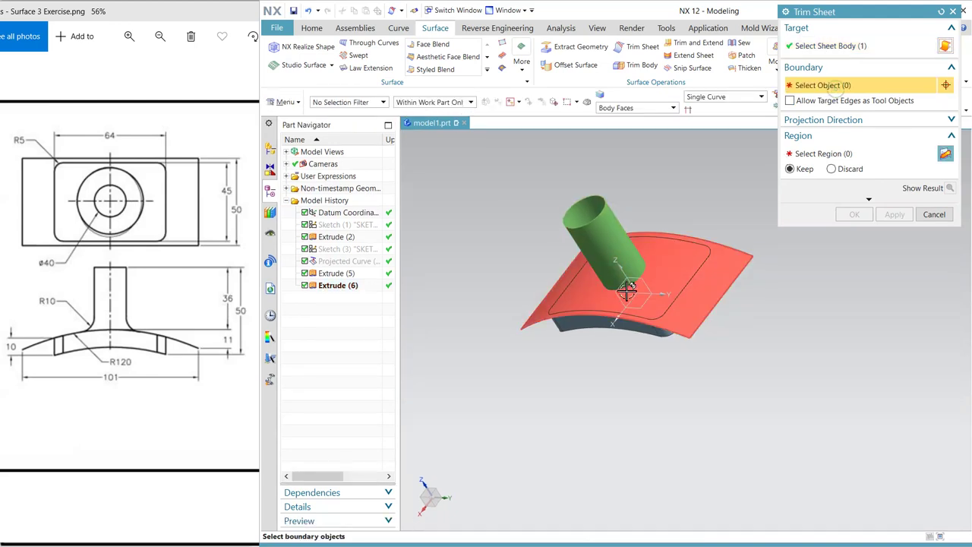
left_click(627, 291)
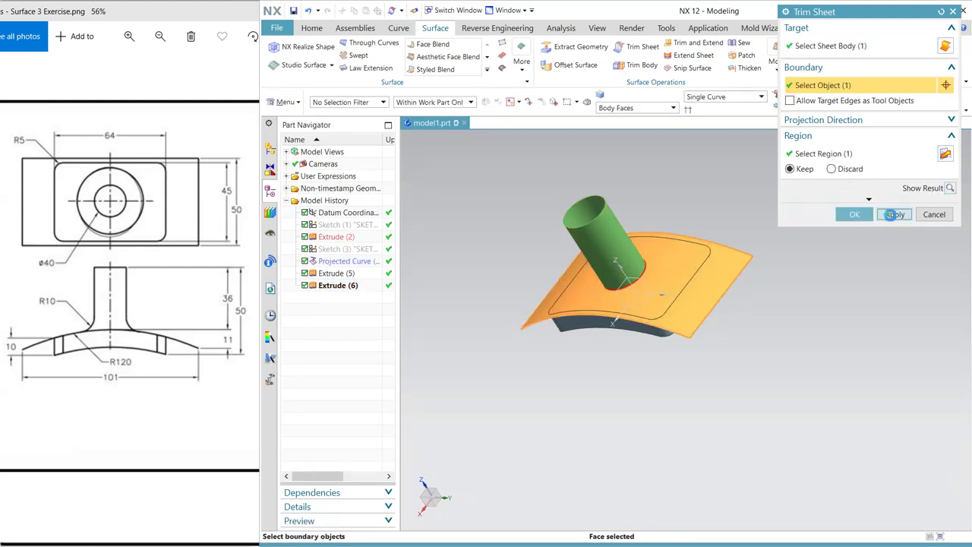
left_click(893, 215)
mouse_move(691, 357)
middle_mouse_down()
mouse_move(681, 282)
mouse_move(733, 251)
middle_mouse_up()
Step: Trim the curved sheet using the boss-base circle as boundary, cutting out the circular patch
left_click(622, 260)
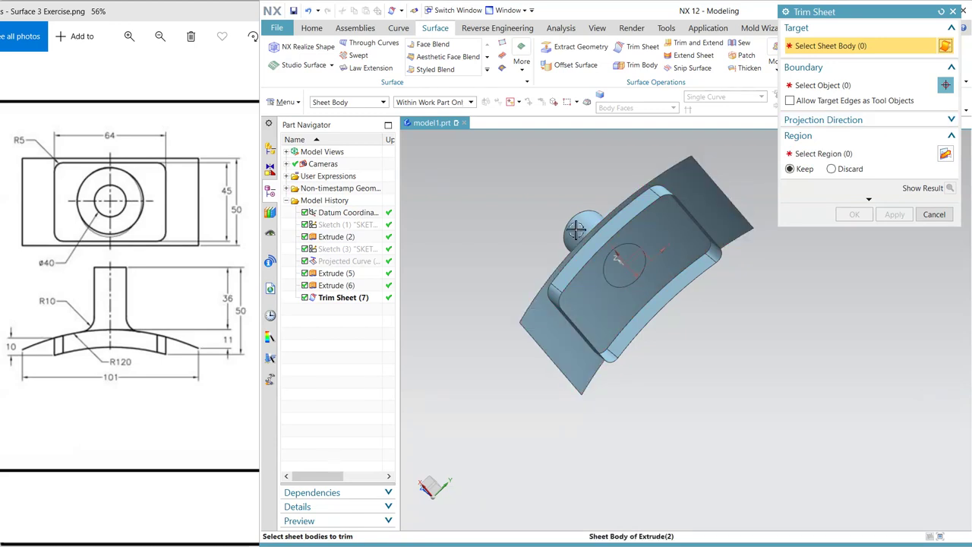
left_click(826, 87)
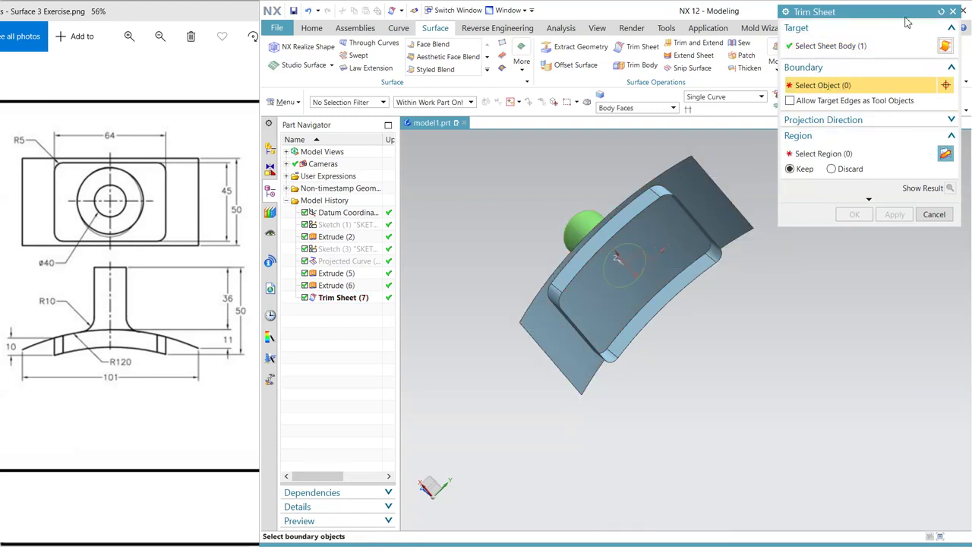
left_click(942, 12)
left_click(650, 224)
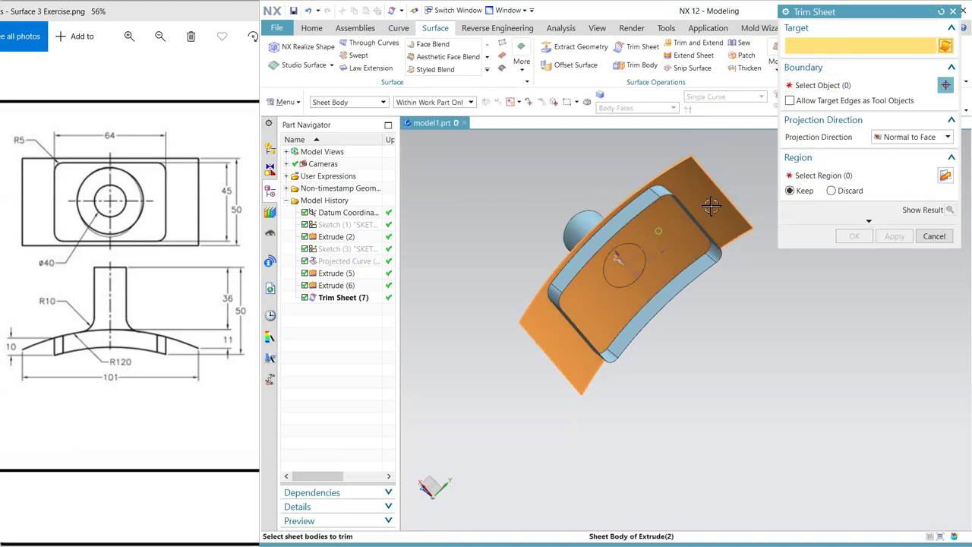
left_click(829, 85)
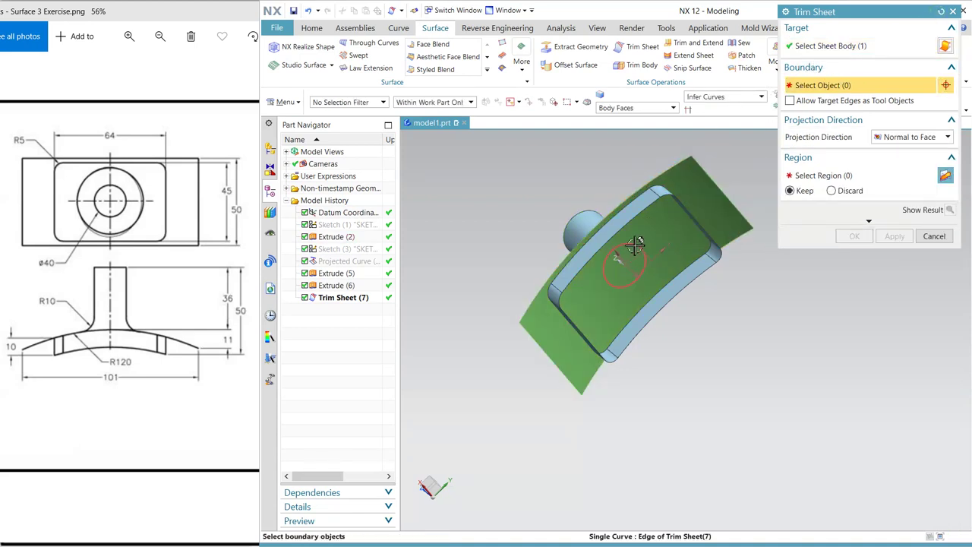
left_click(633, 245)
left_click(895, 236)
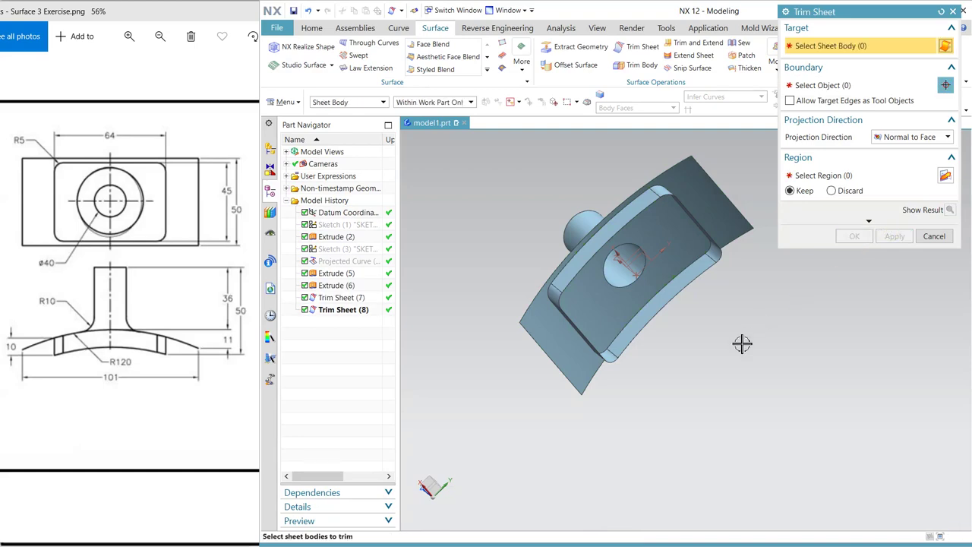
mouse_move(734, 351)
middle_mouse_down()
mouse_move(705, 306)
mouse_move(705, 382)
middle_mouse_up()
Step: Close Trim Sheet, cancel an Edge Blend attempt, and switch to Face Blend
left_click(935, 237)
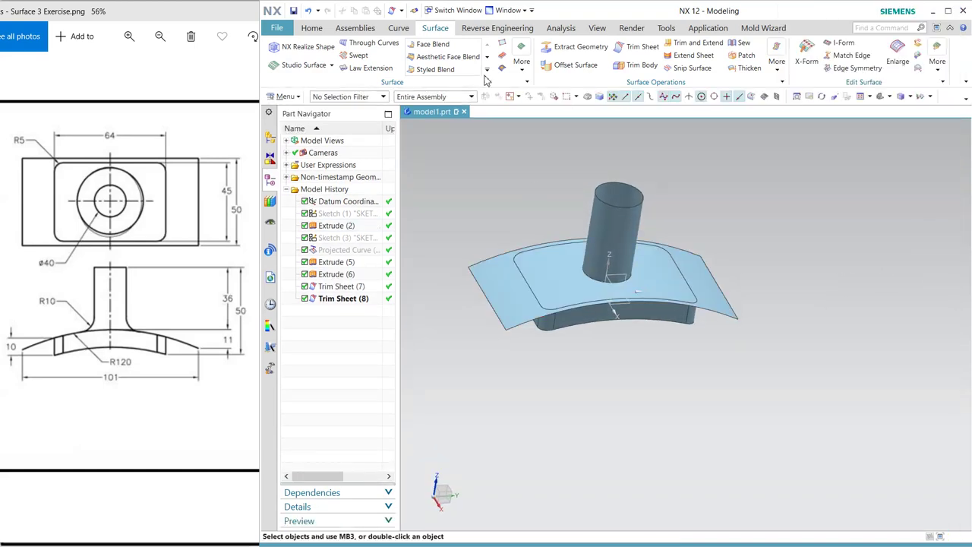
left_click(311, 29)
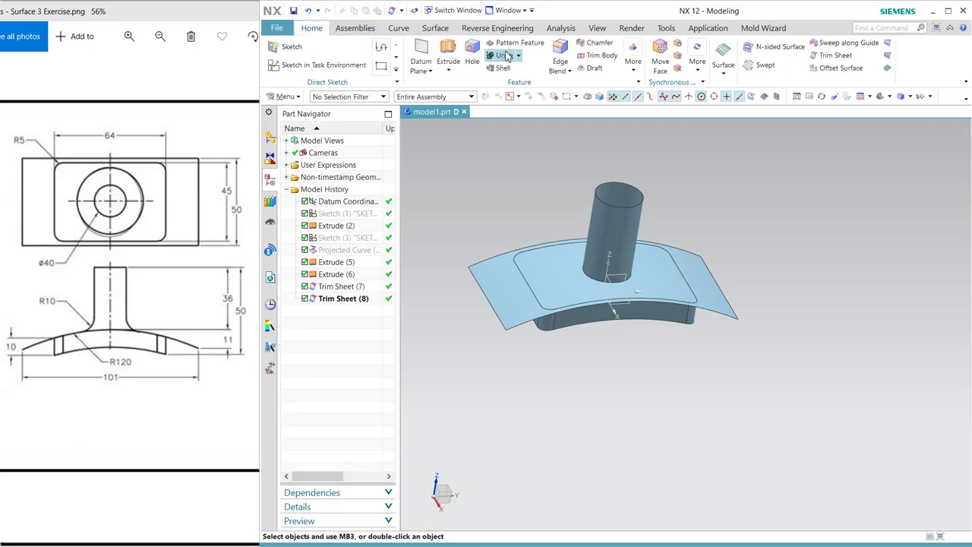
left_click(554, 57)
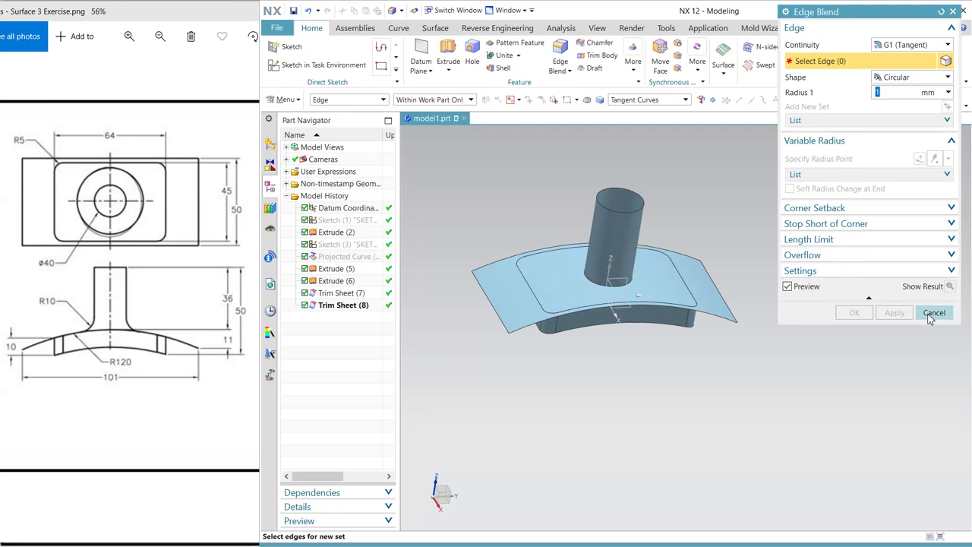
left_click(933, 313)
left_click(570, 70)
left_click(575, 99)
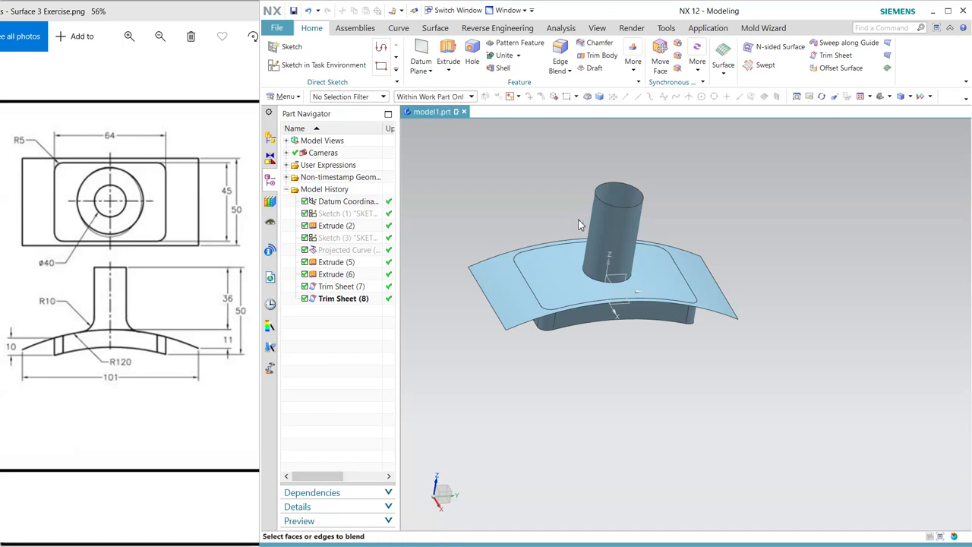
Step: Face-blend the cylinder wall to the curved sheet at 10 mm radius, then hide the datum CSYS
left_click(611, 221)
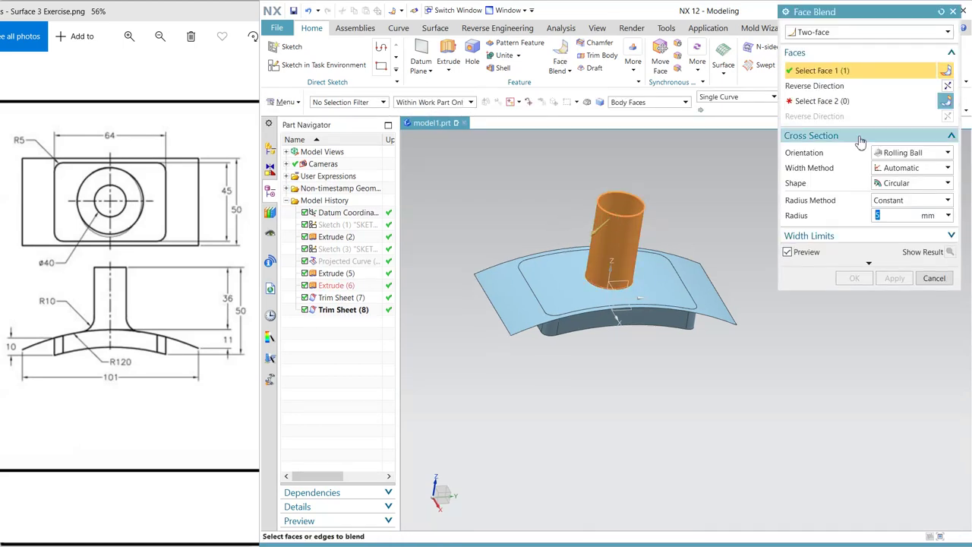
left_click(822, 101)
left_click(558, 320)
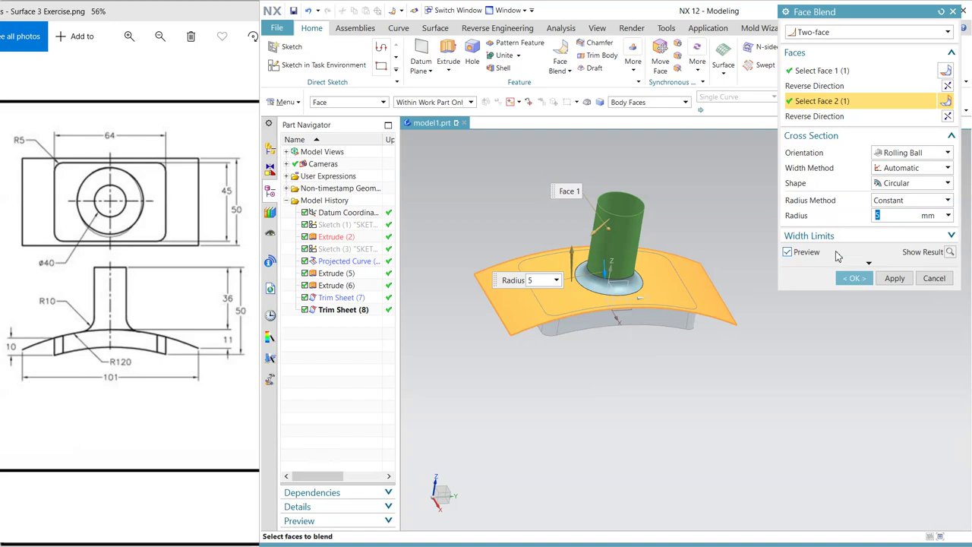
type("10")
key("Return")
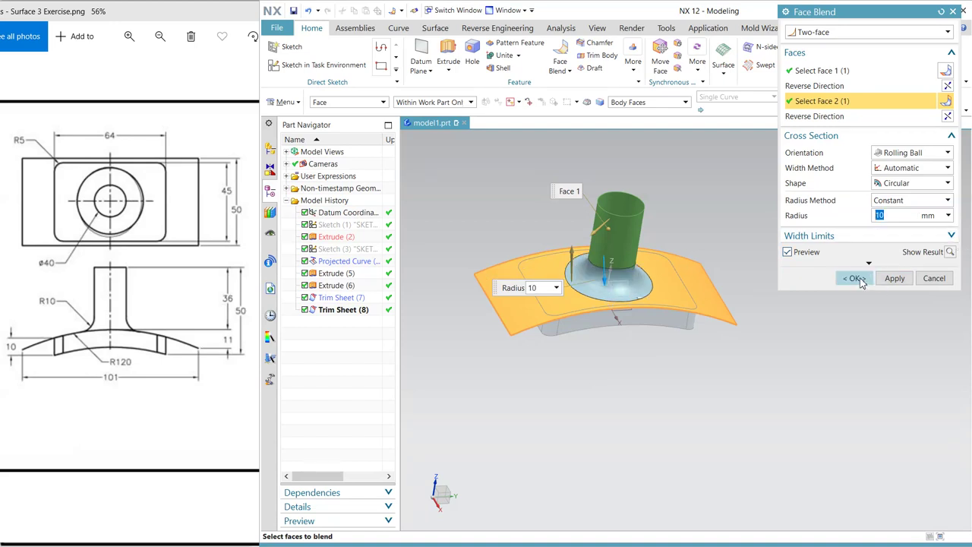
left_click(857, 279)
mouse_move(766, 370)
middle_mouse_down()
mouse_move(683, 388)
mouse_move(690, 454)
mouse_move(696, 386)
mouse_move(723, 432)
mouse_move(677, 422)
mouse_move(668, 387)
middle_mouse_up()
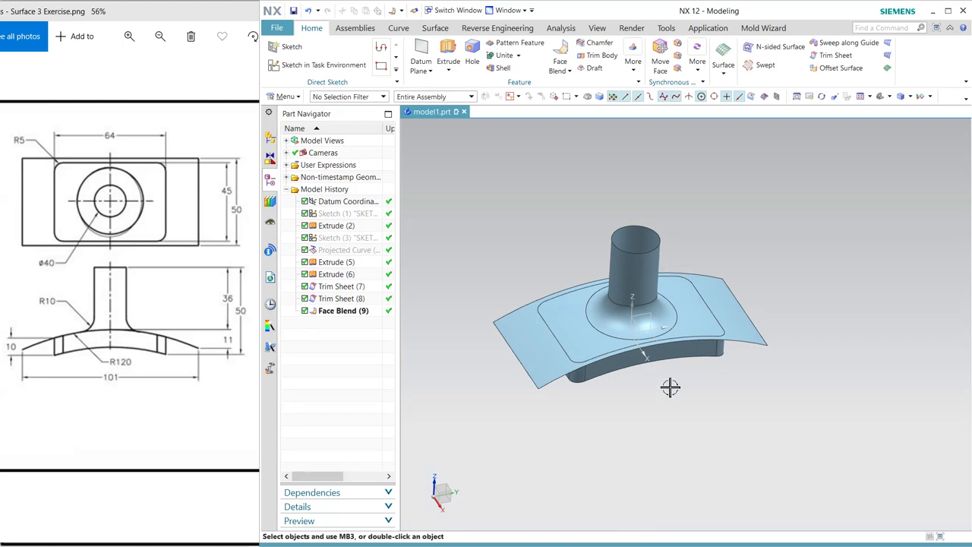
left_click(637, 342)
key("ctrl+b")
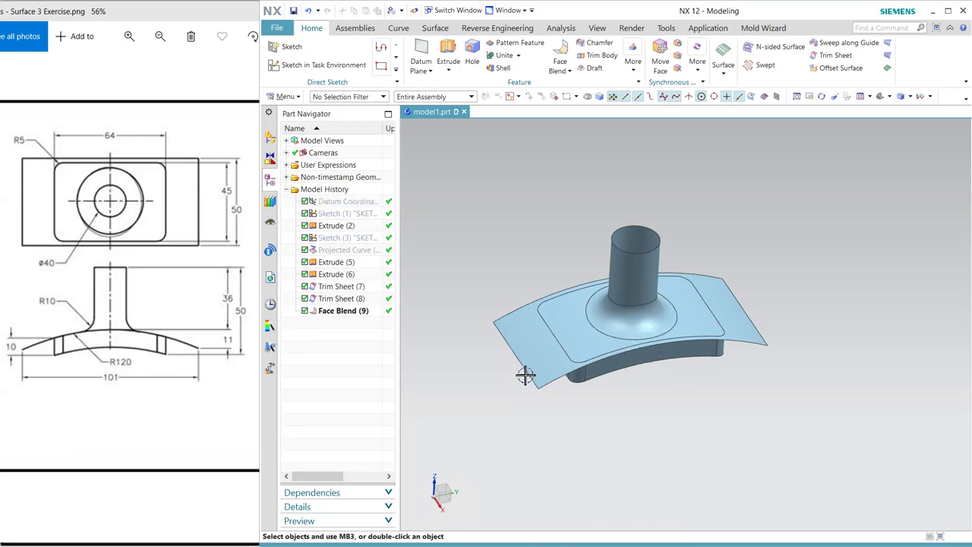